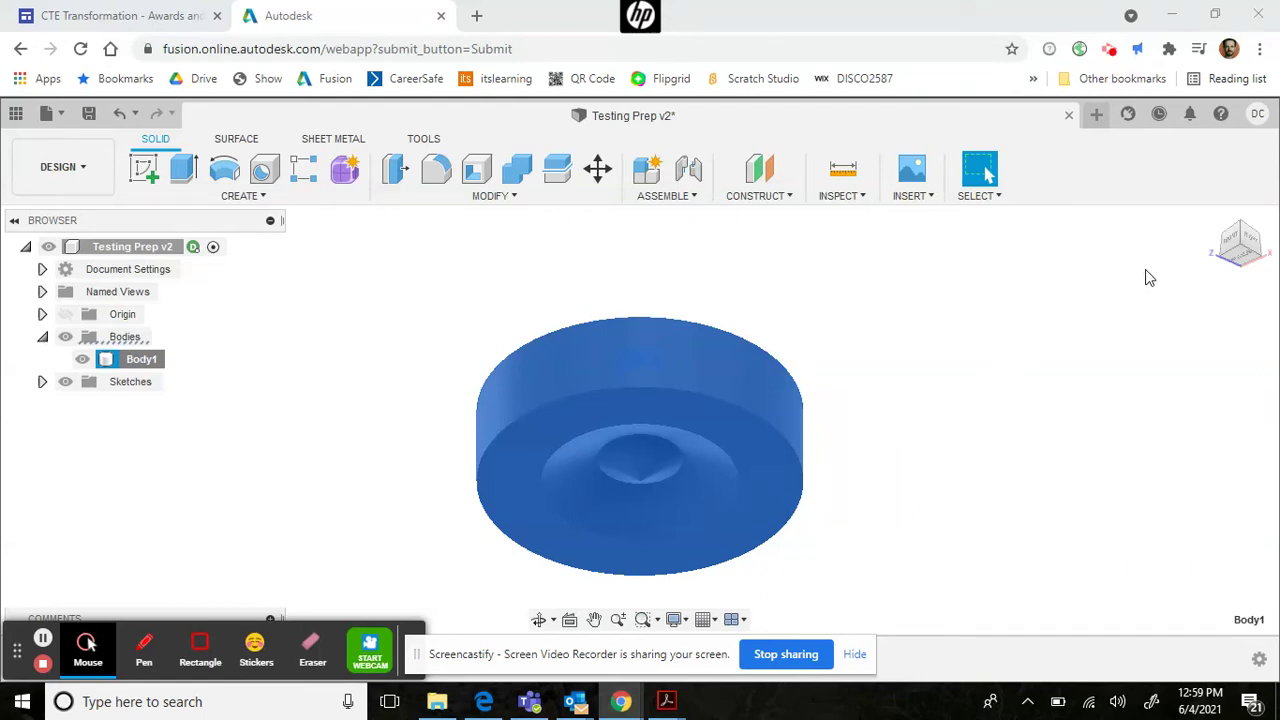
Rotate the model to the top view and clear the Body1 selection
mouse_move(1232, 228)
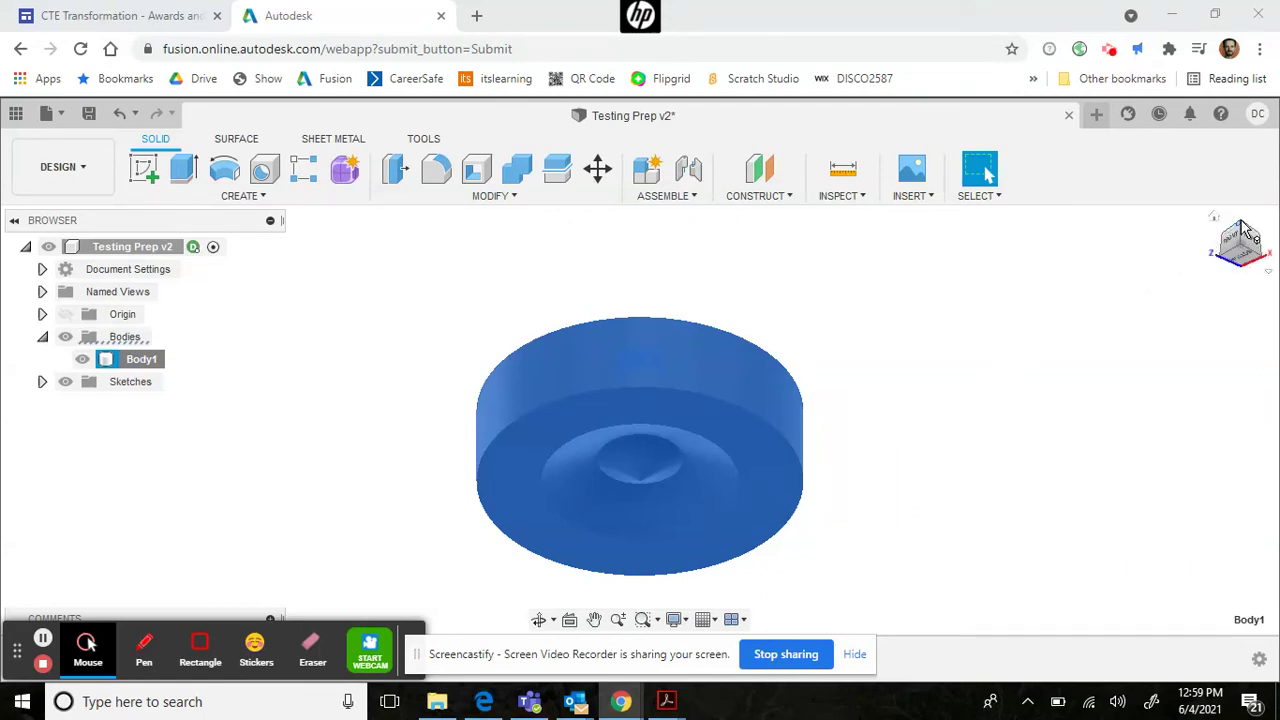
click(1240, 226)
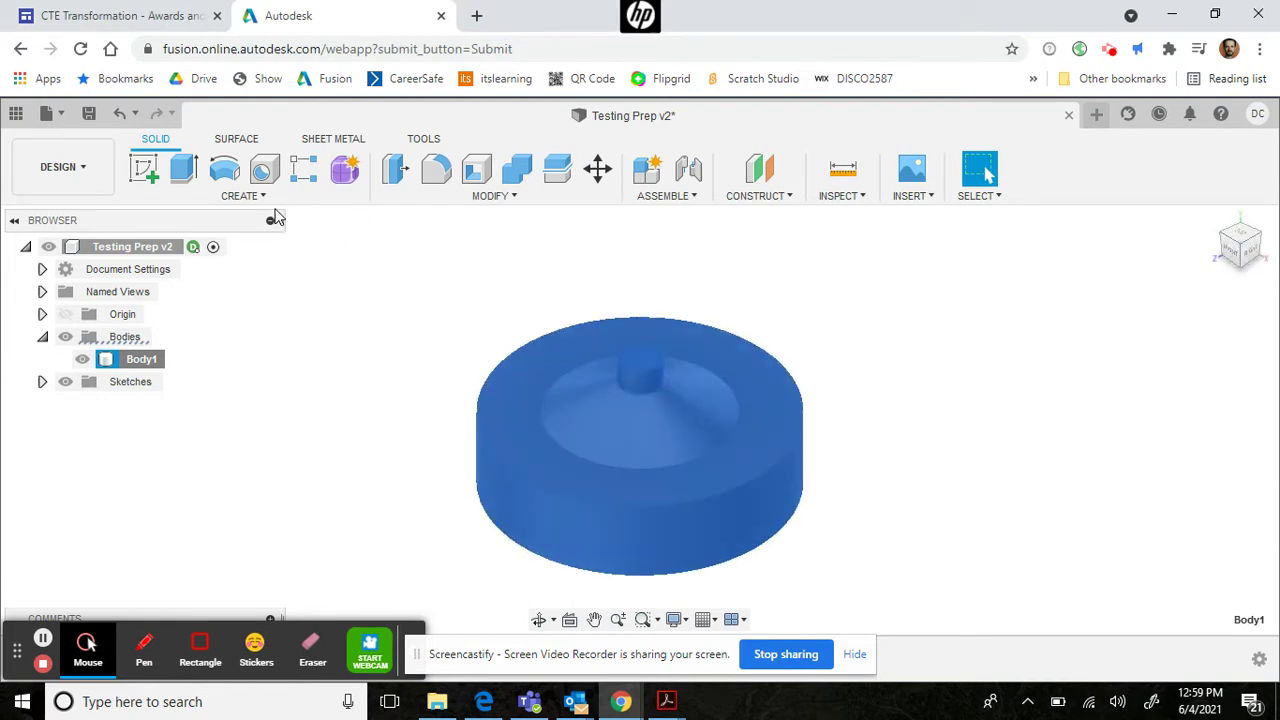
click(296, 297)
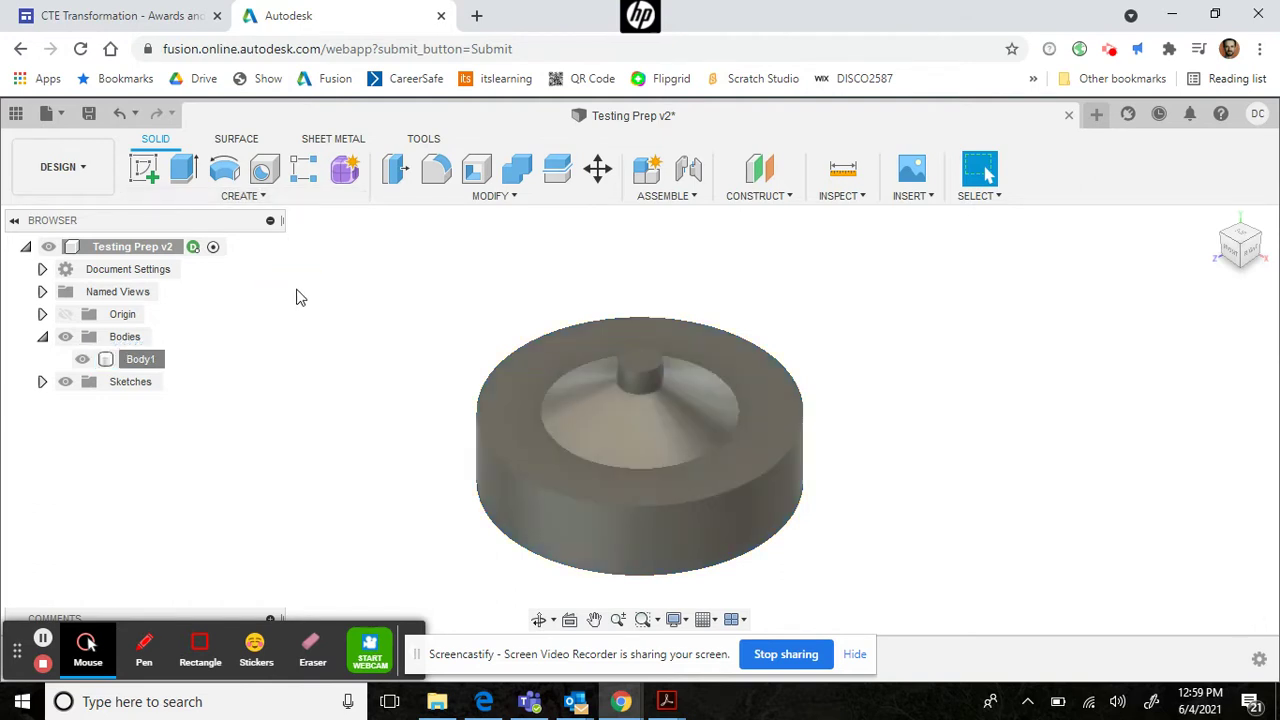
Press Pull the boss side face outward 5 mm, growing its radius to 15 mm
click(282, 201)
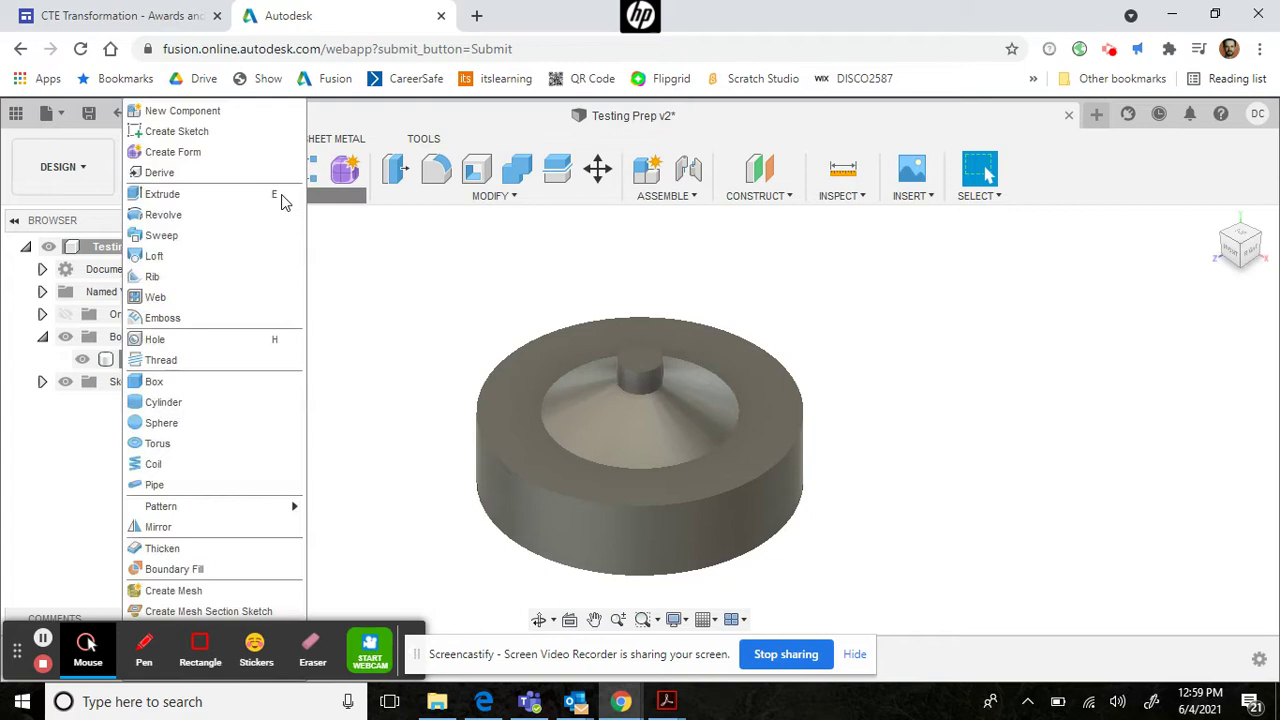
click(444, 199)
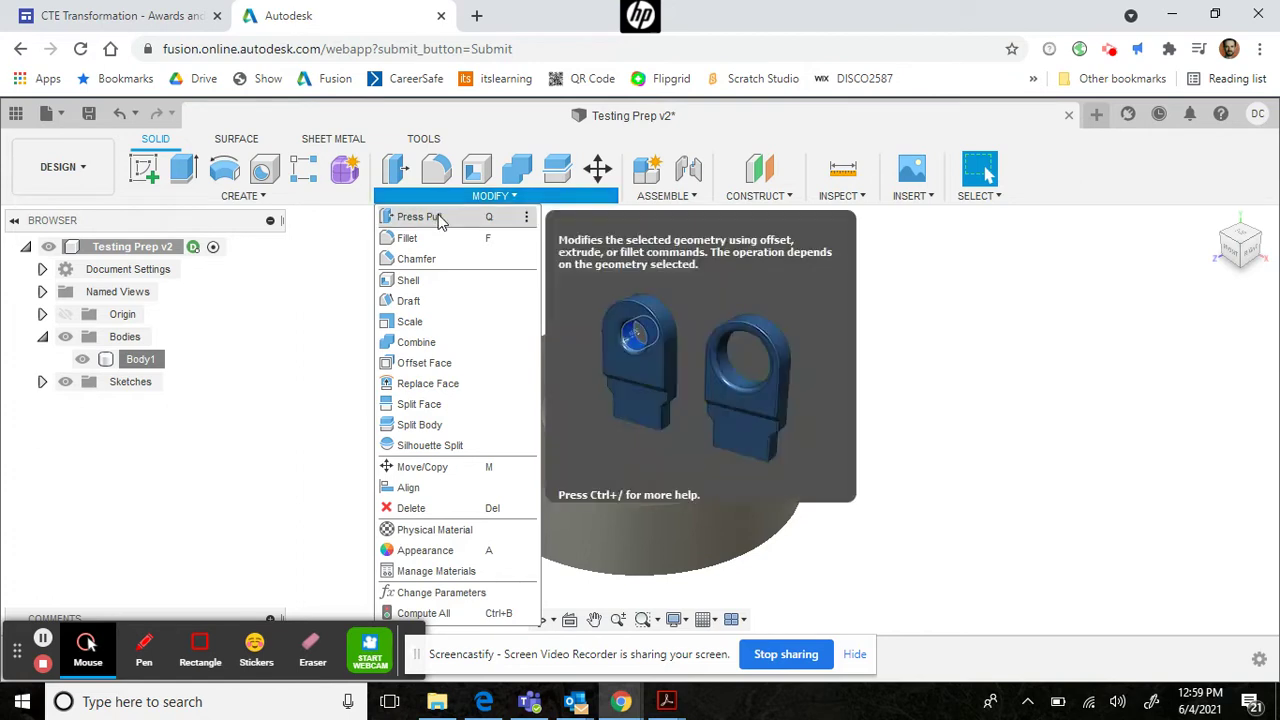
click(440, 218)
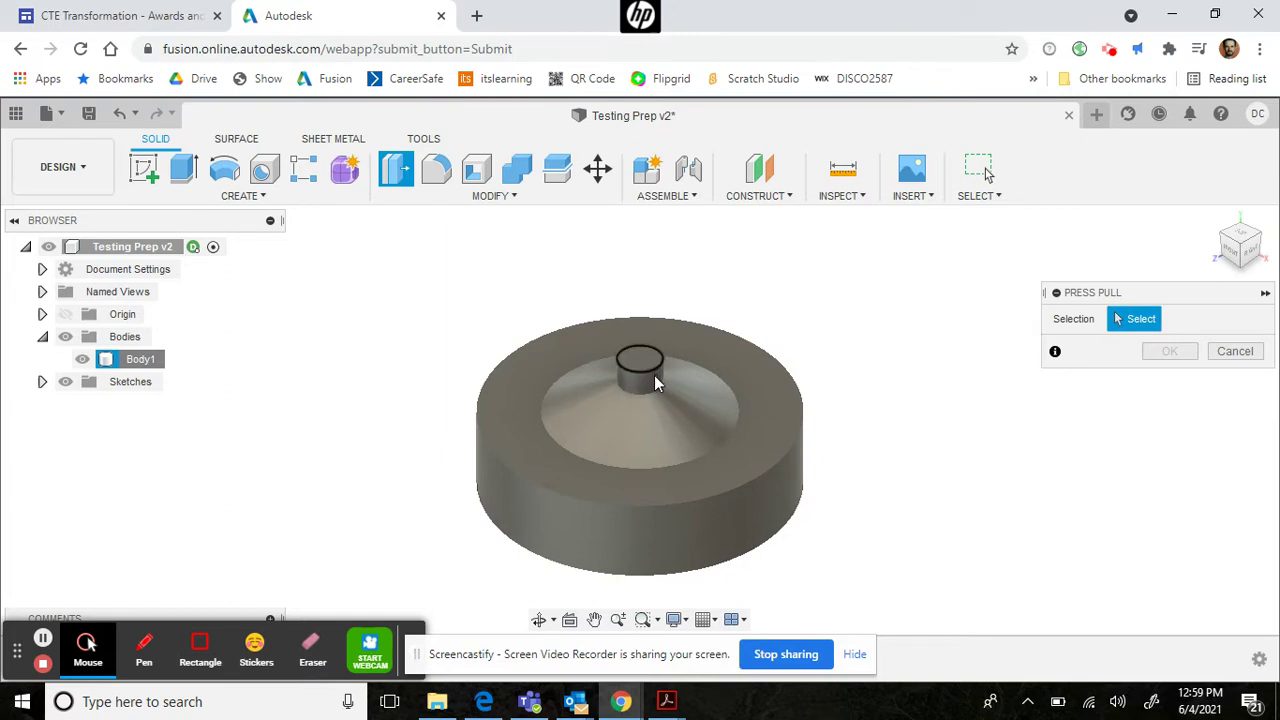
scroll(654, 376, up, 4)
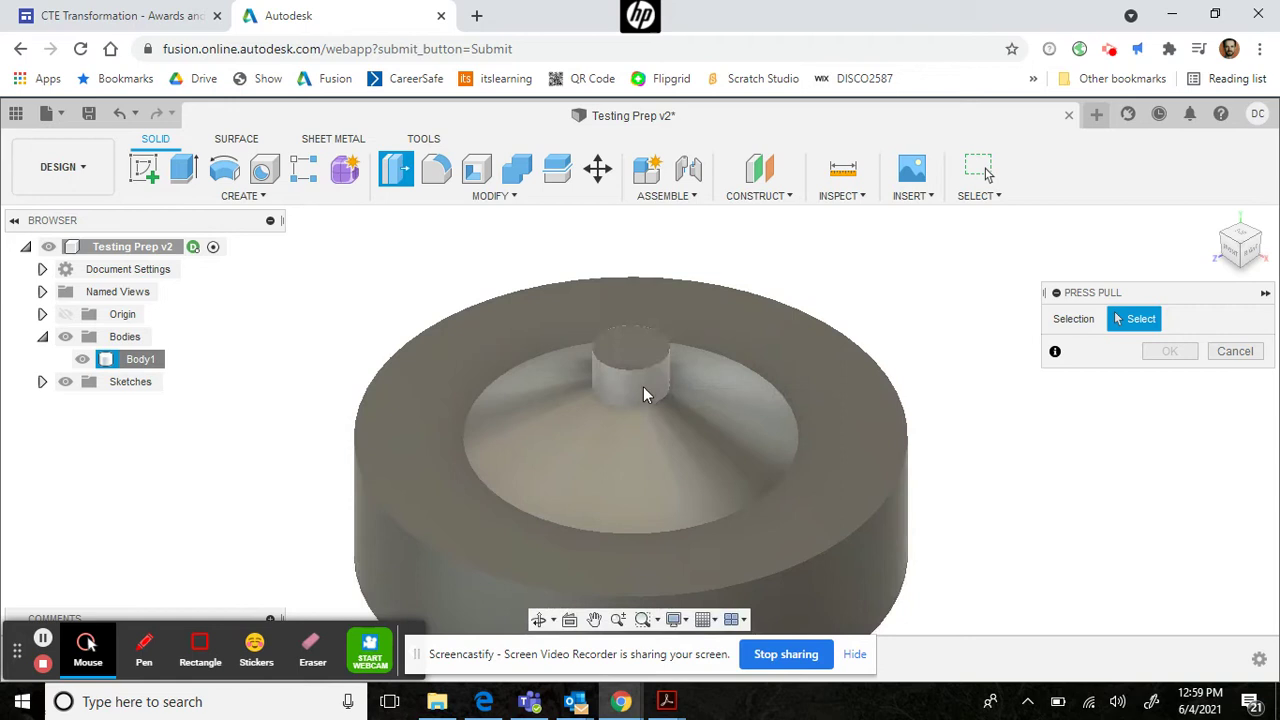
click(643, 386)
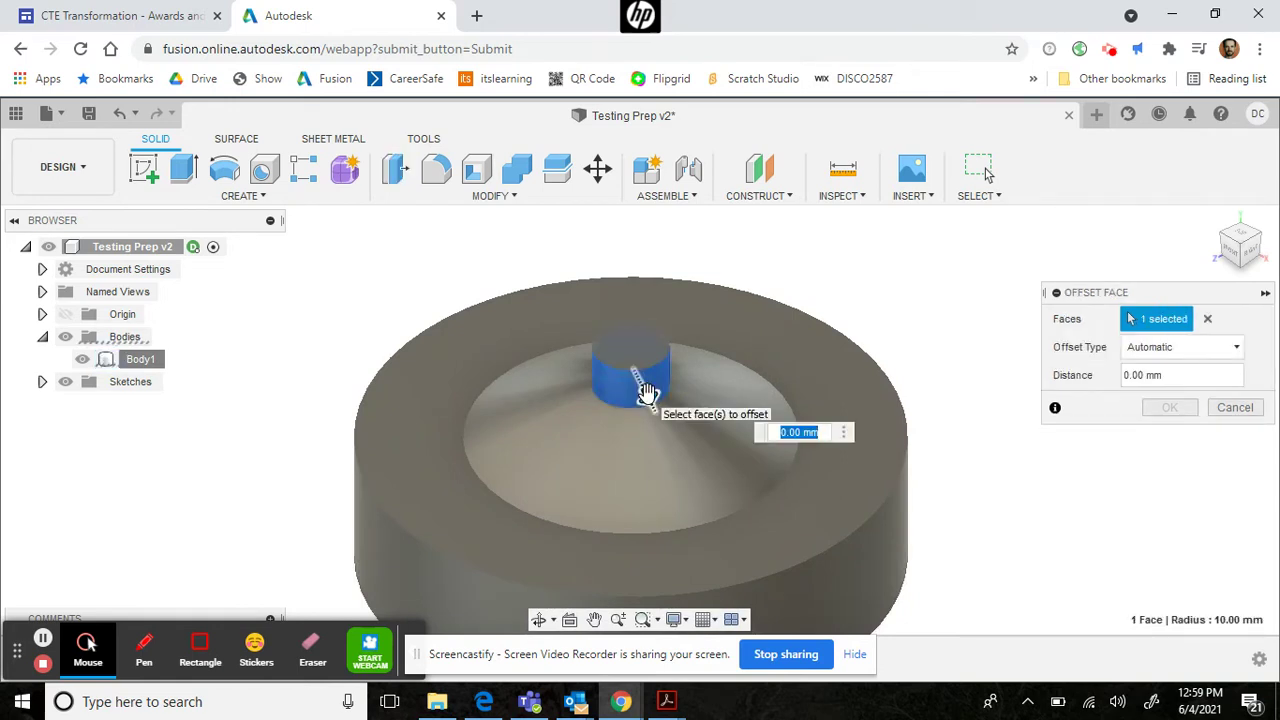
text(5)
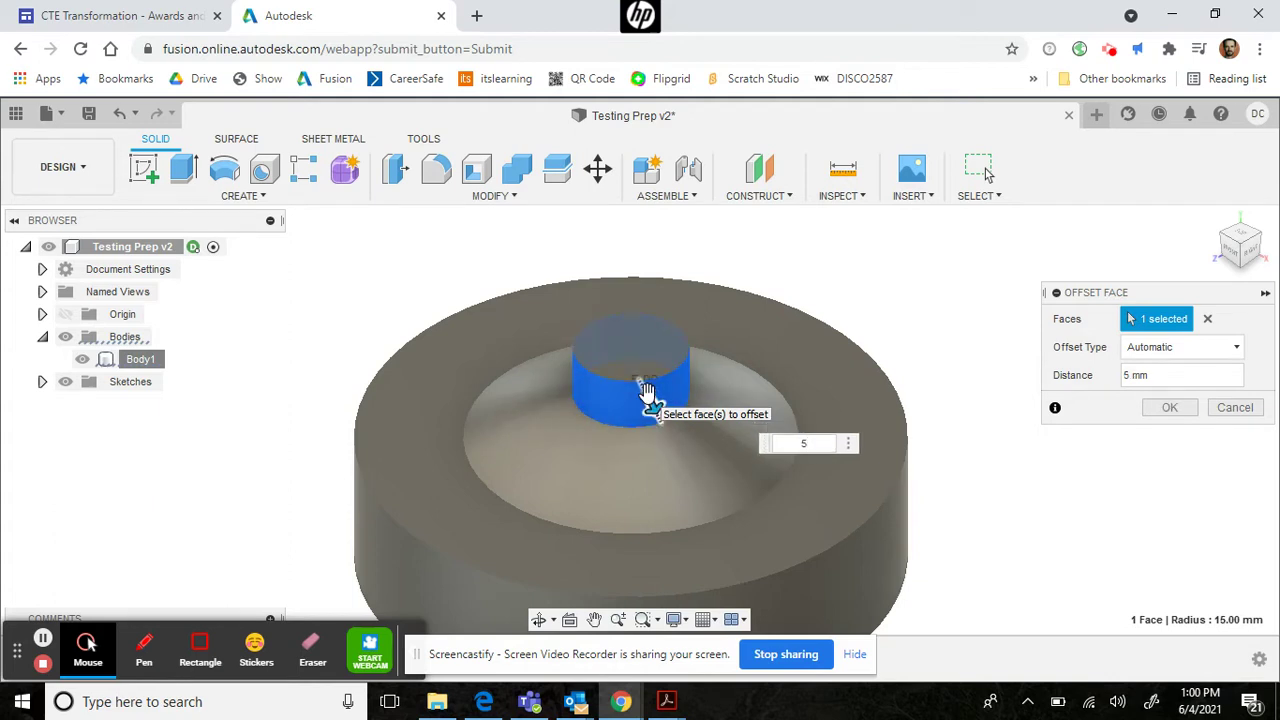
key(Return)
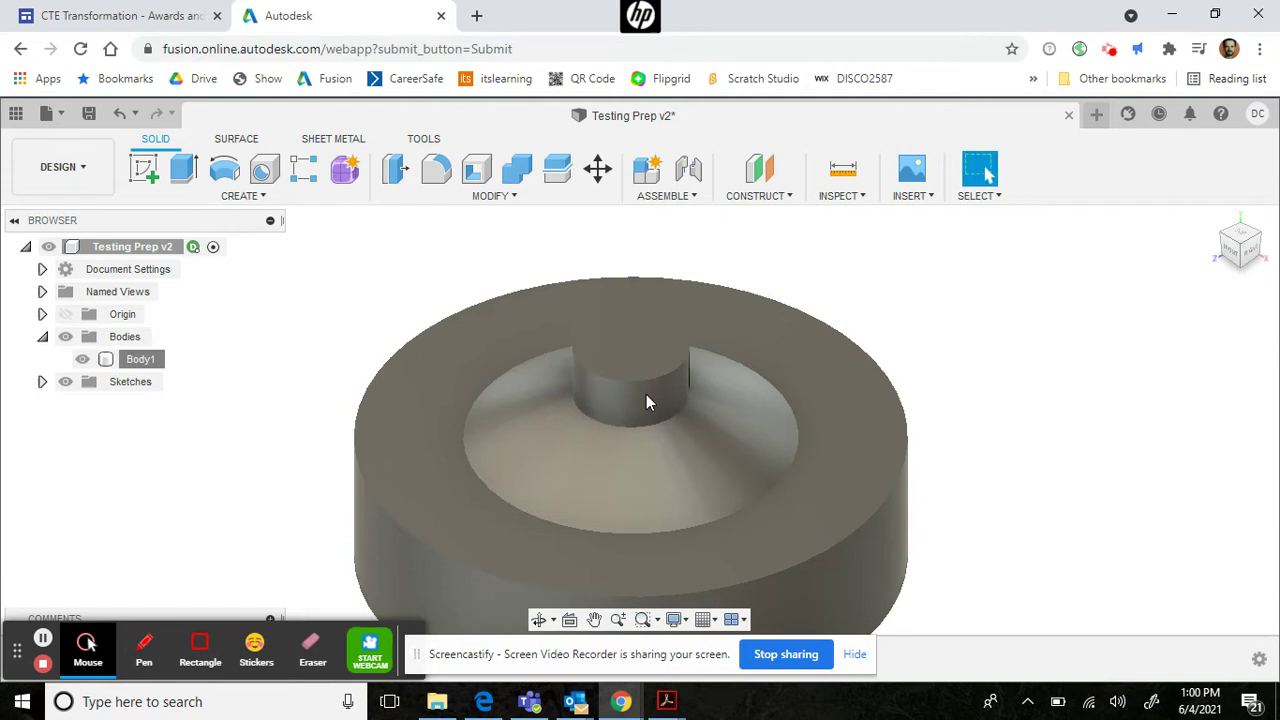
Extrude the boss top face upward 10 mm as a Join to Body1
click(500, 199)
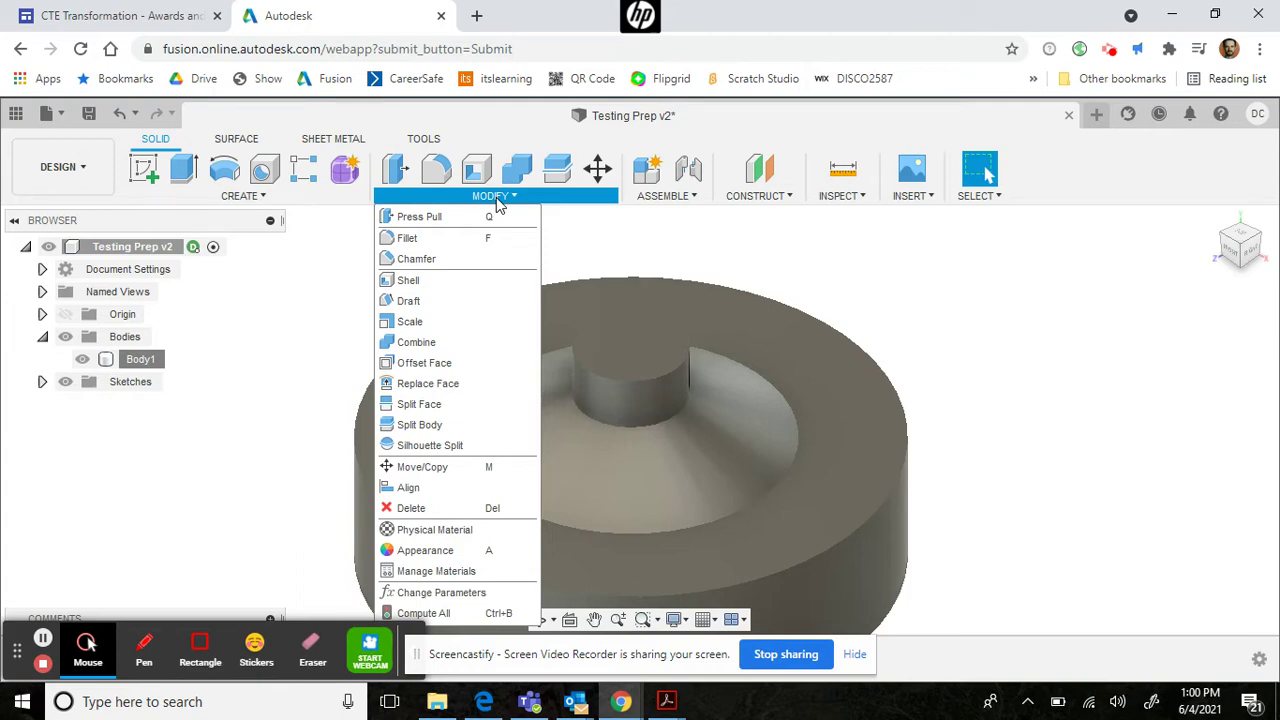
click(292, 194)
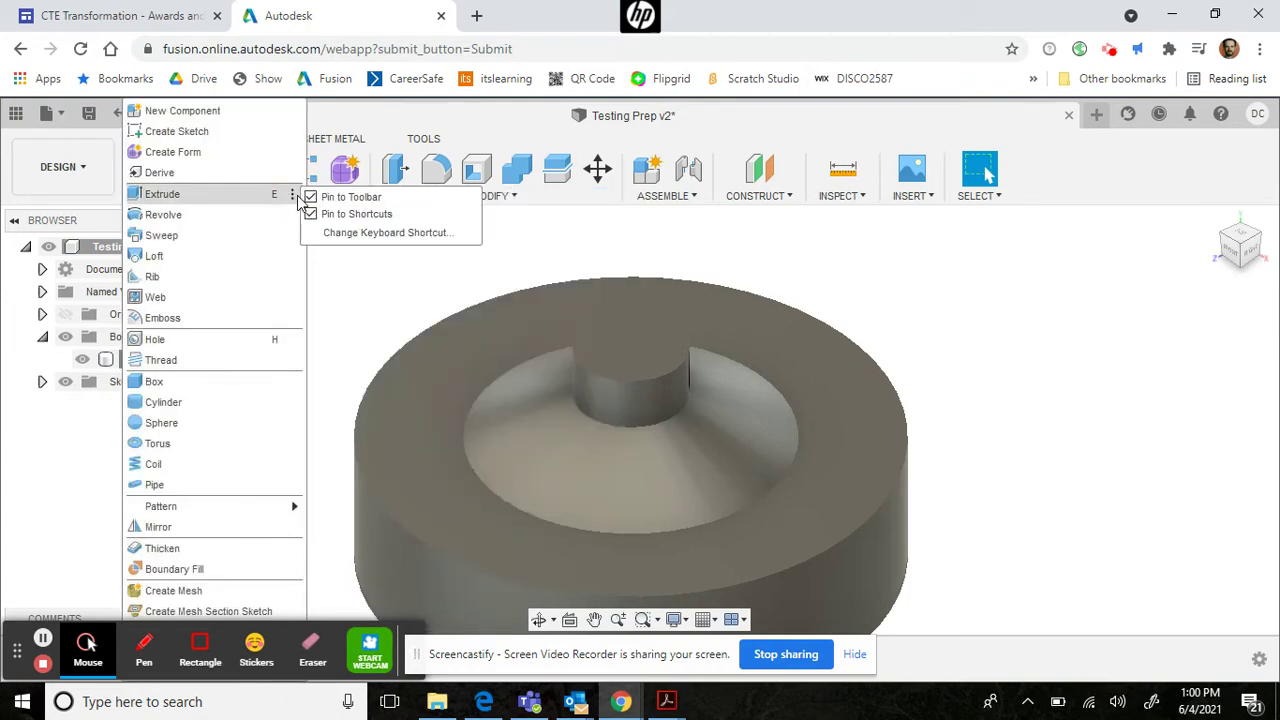
click(236, 193)
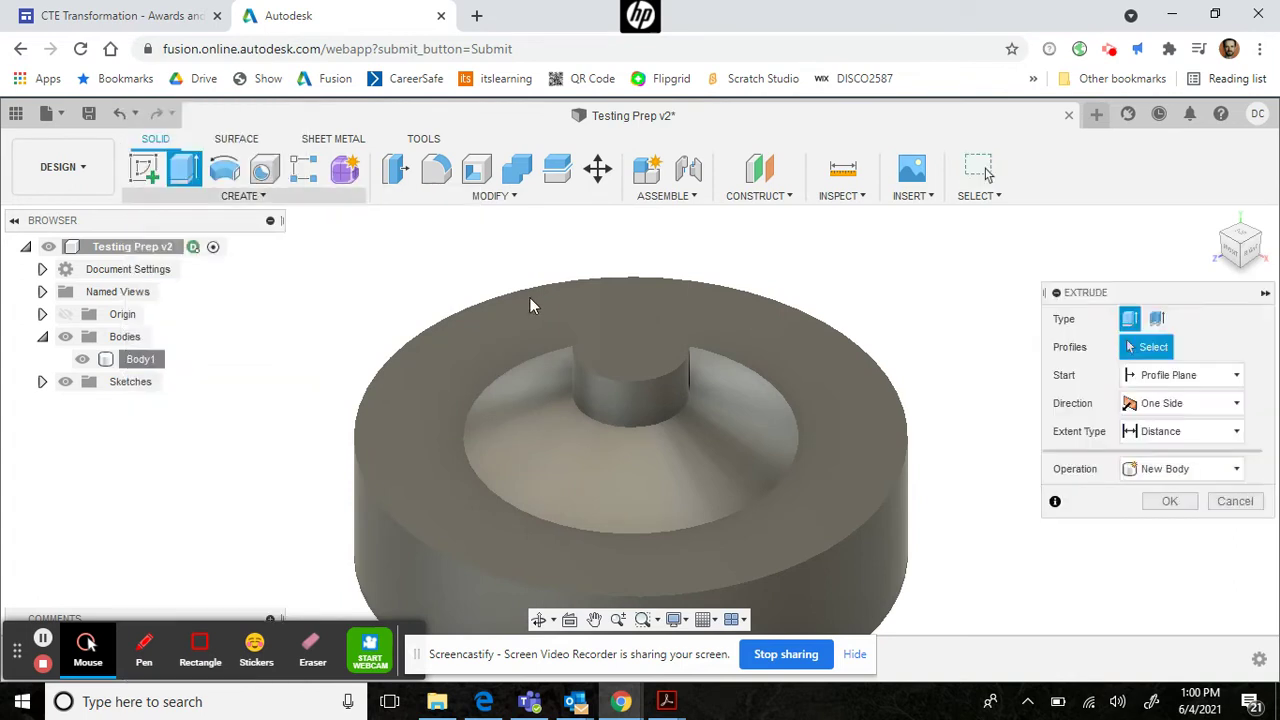
click(621, 349)
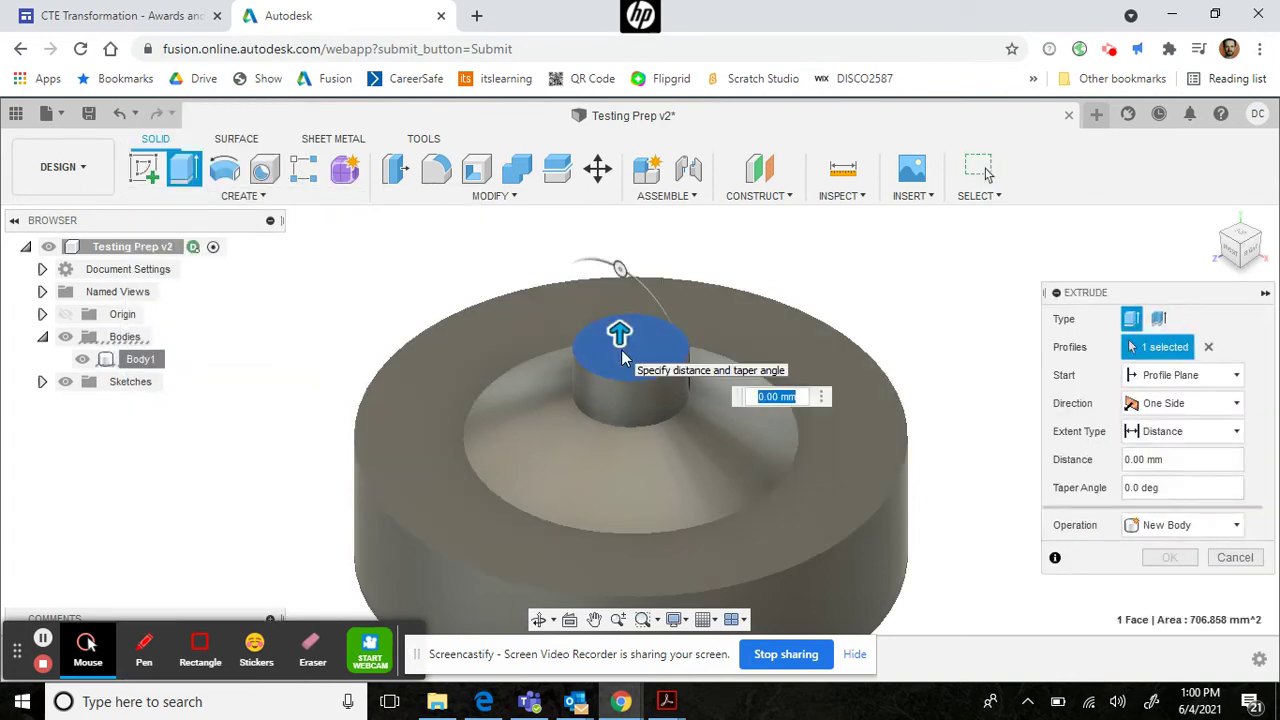
drag(620, 331, 620, 298)
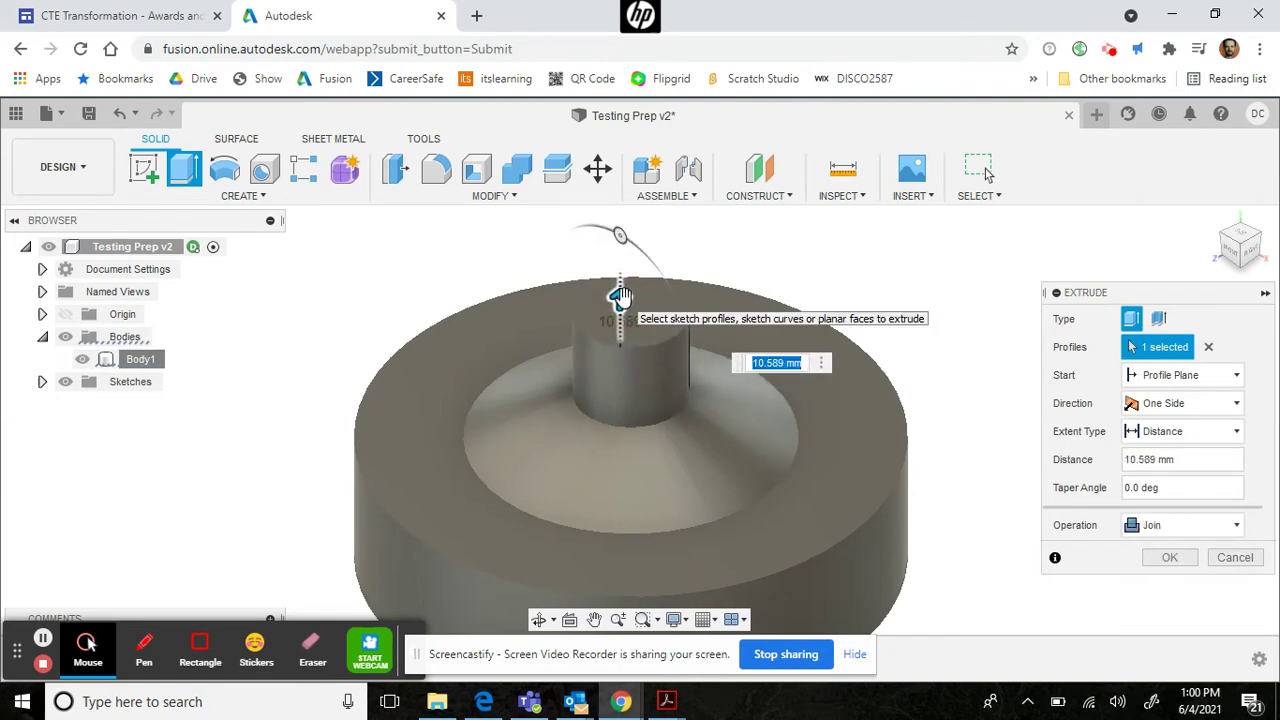
text(10)
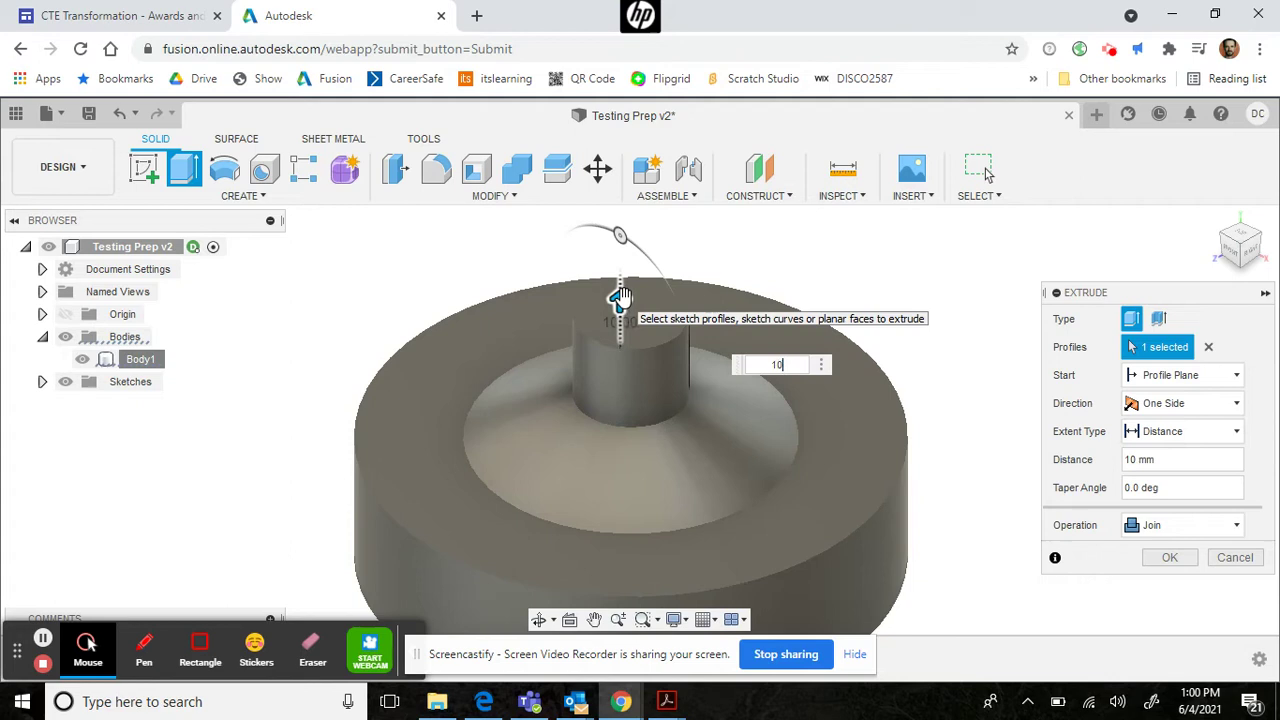
key(Return)
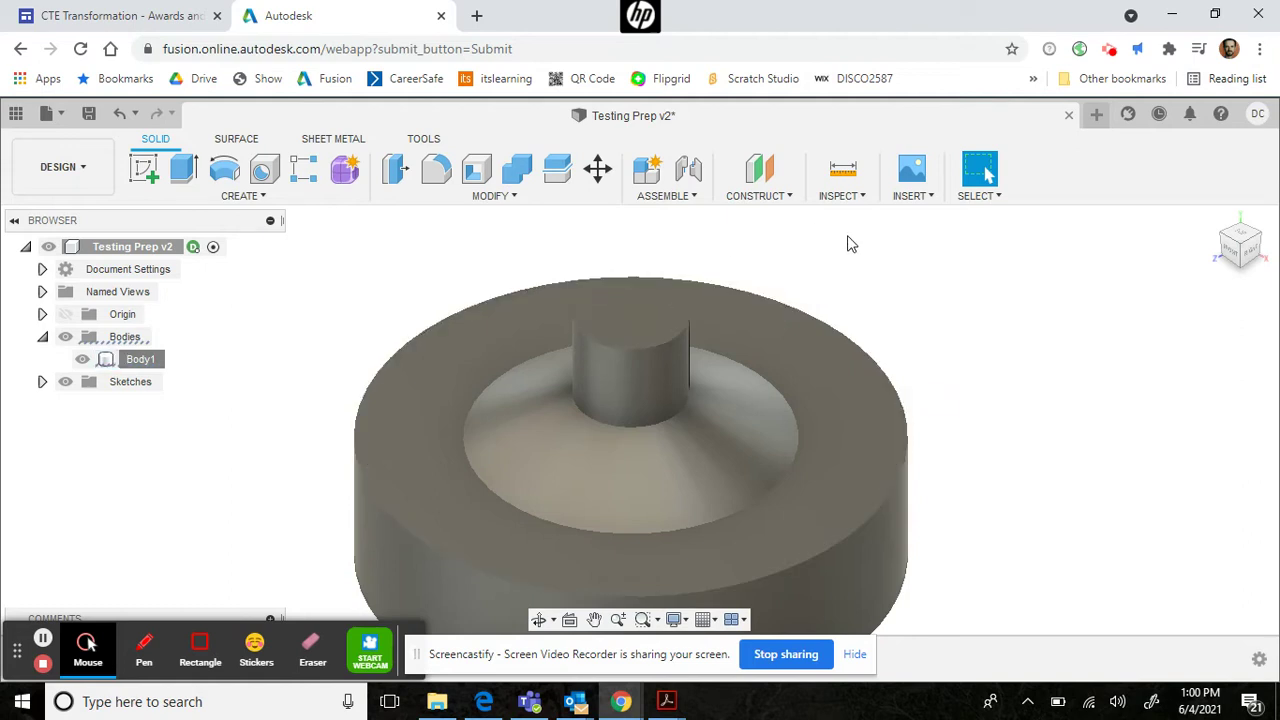
Place a new hole at the centre of the boss top face
click(256, 196)
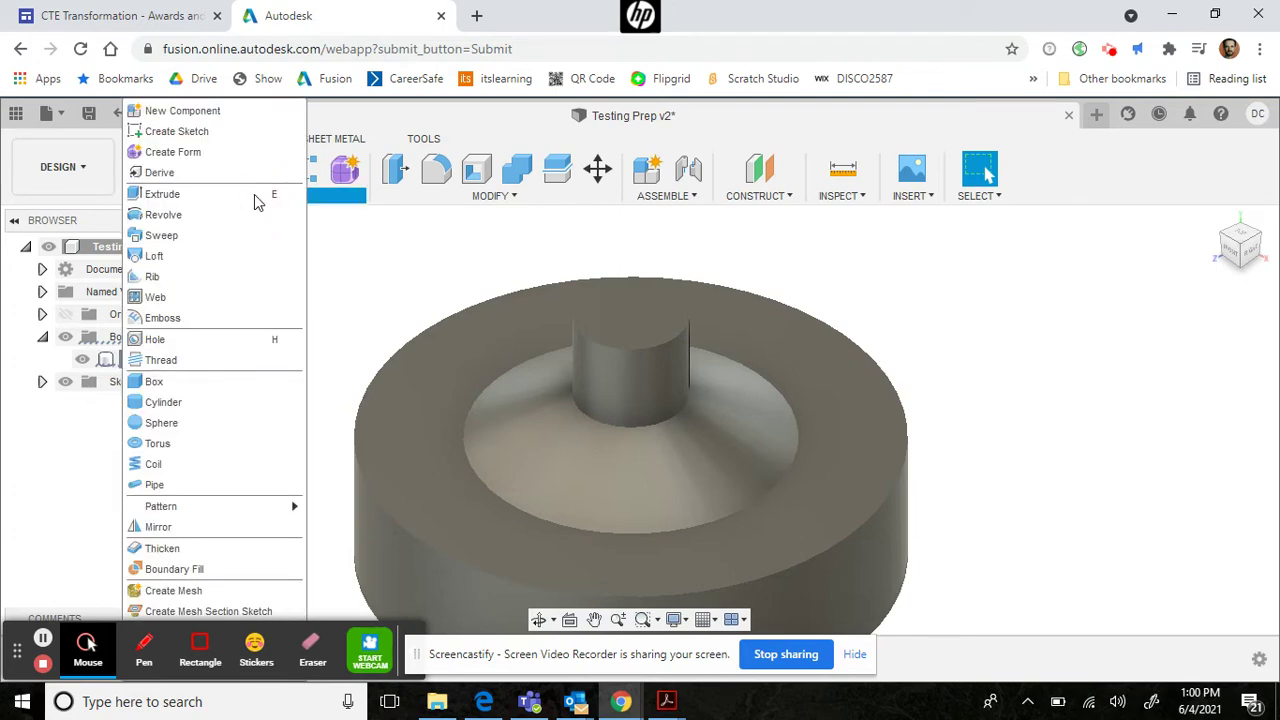
click(187, 340)
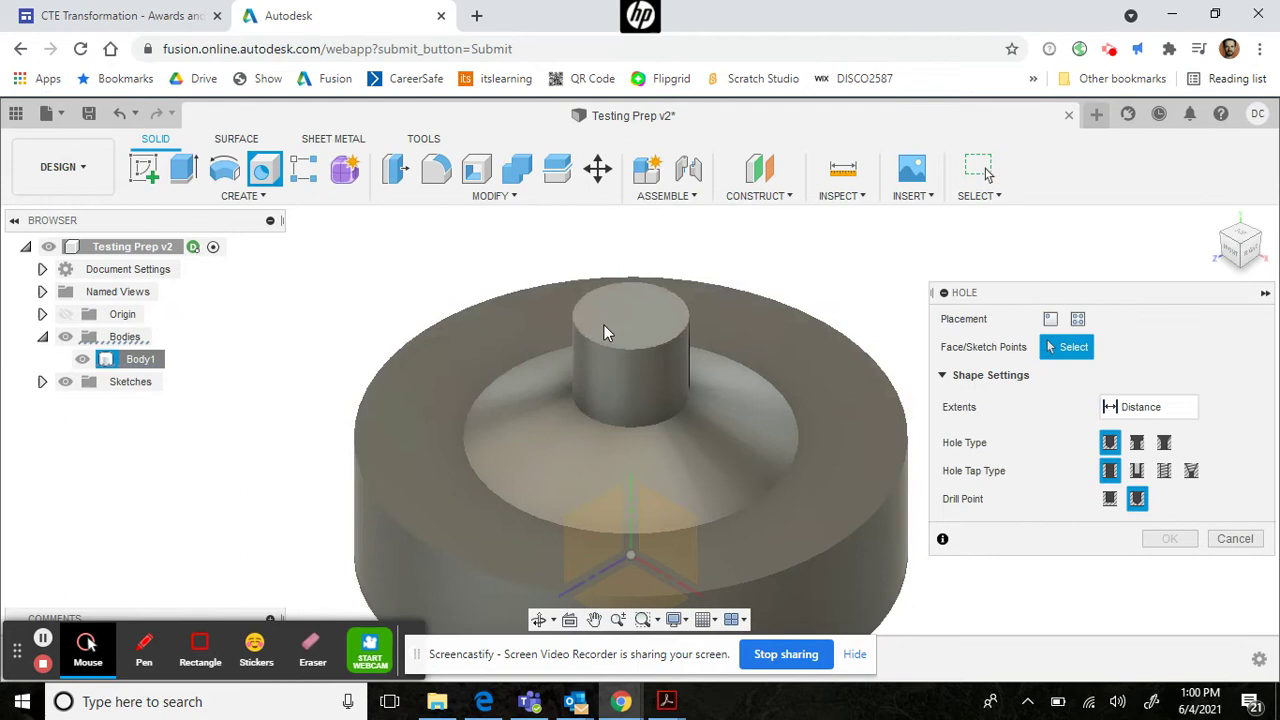
click(622, 319)
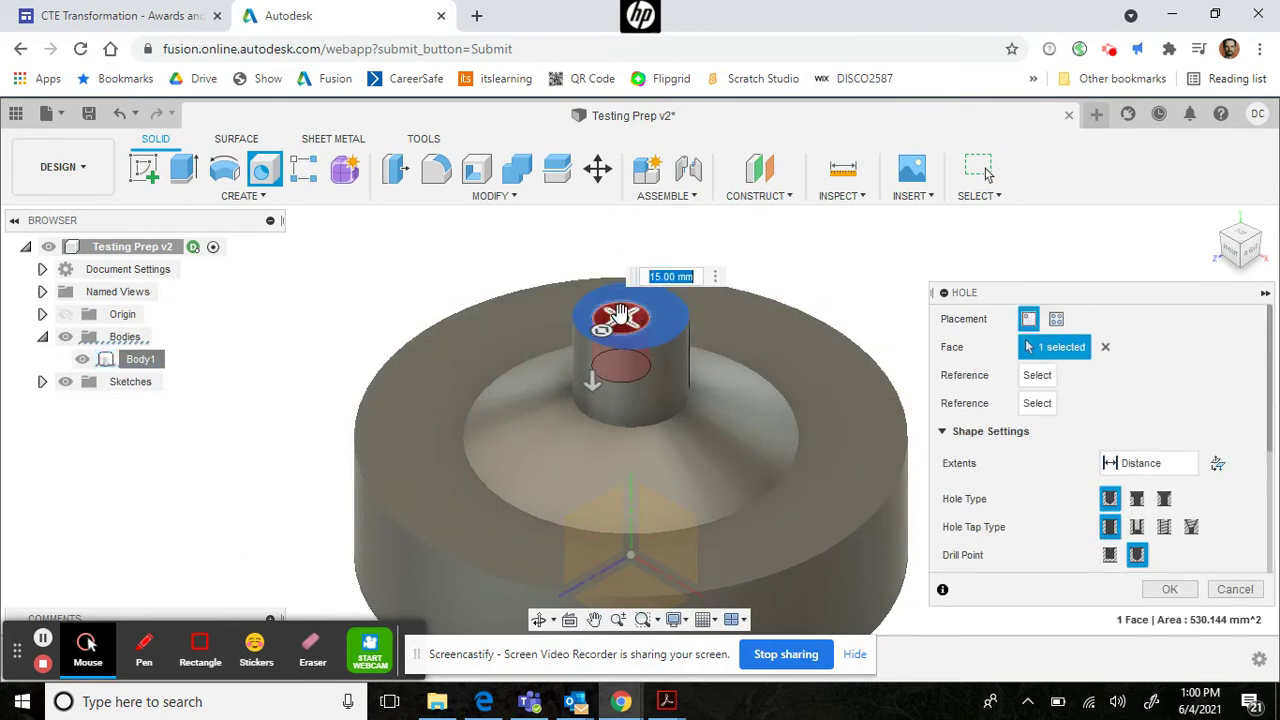
drag(620, 318, 628, 313)
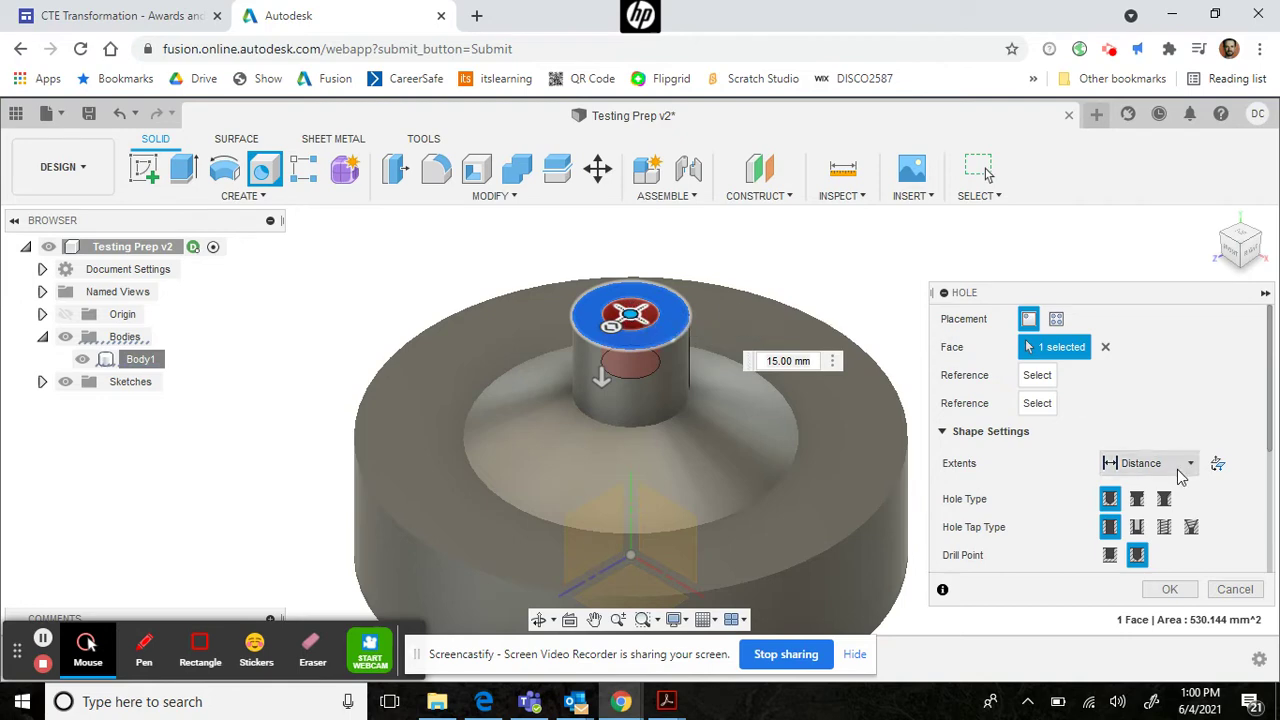
Make the hole a Countersink type with 85 mm depth and create it
drag(1274, 432, 1274, 497)
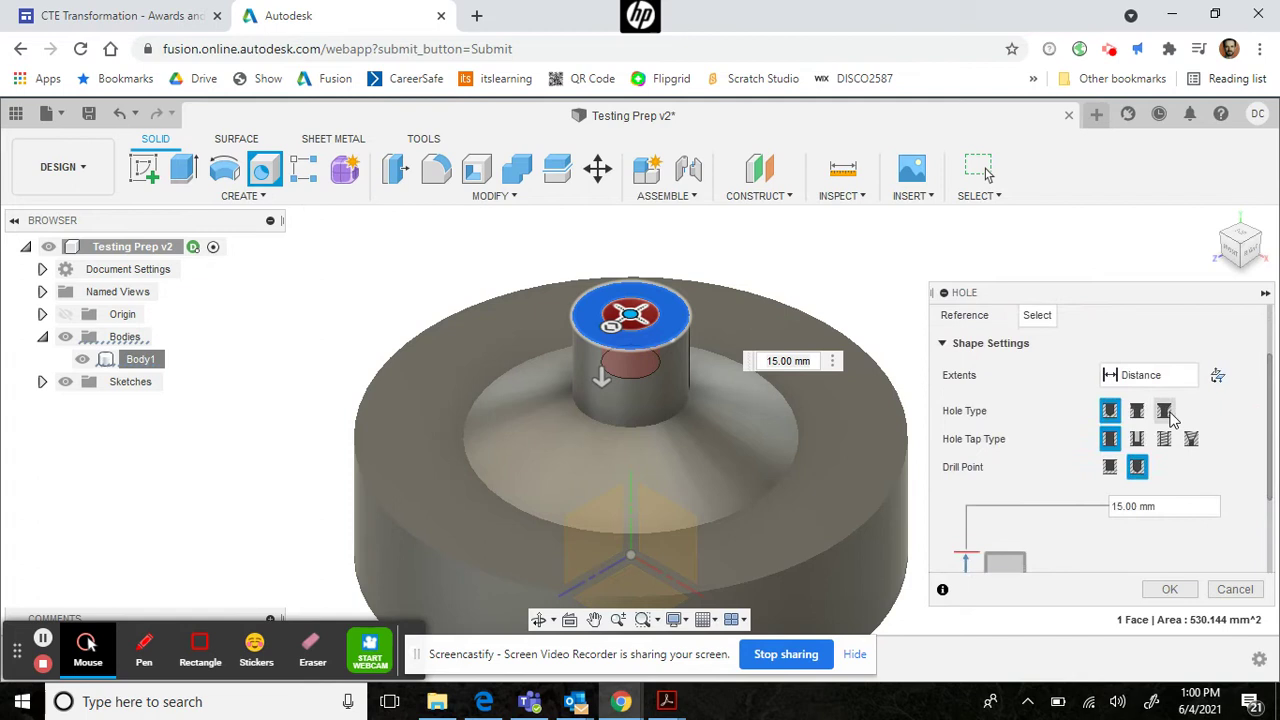
click(1165, 412)
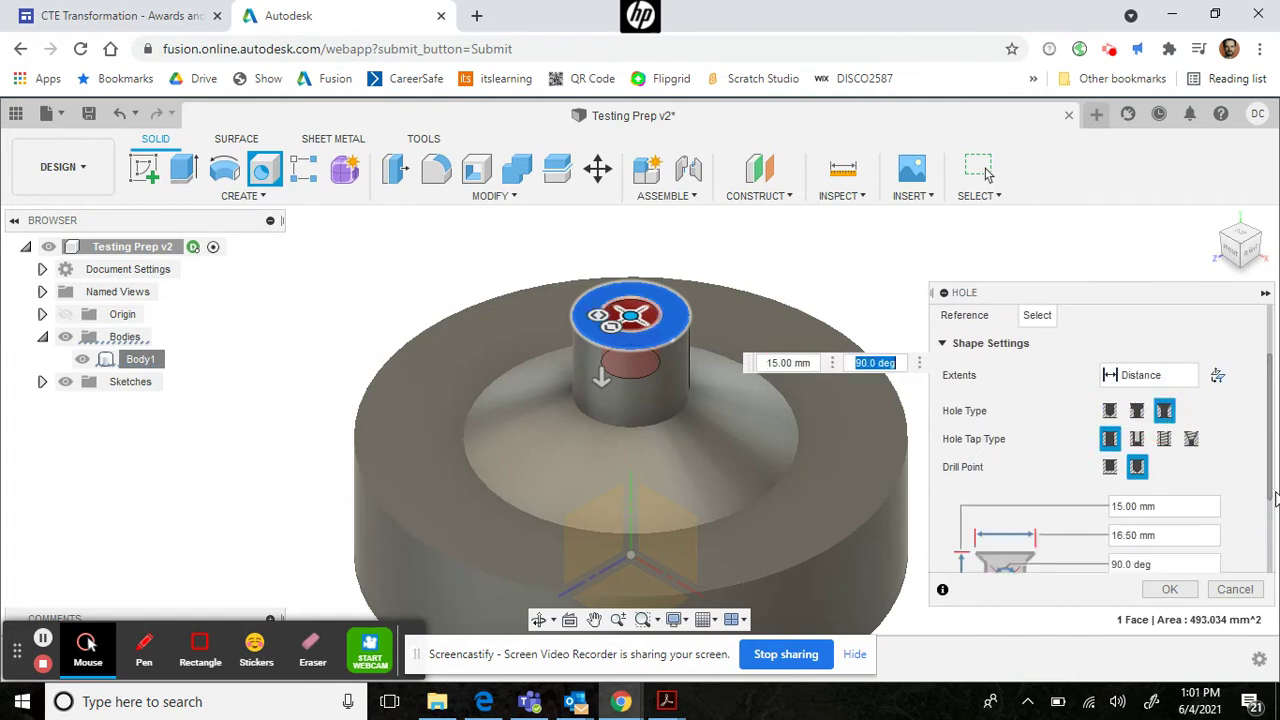
drag(1272, 492, 1273, 588)
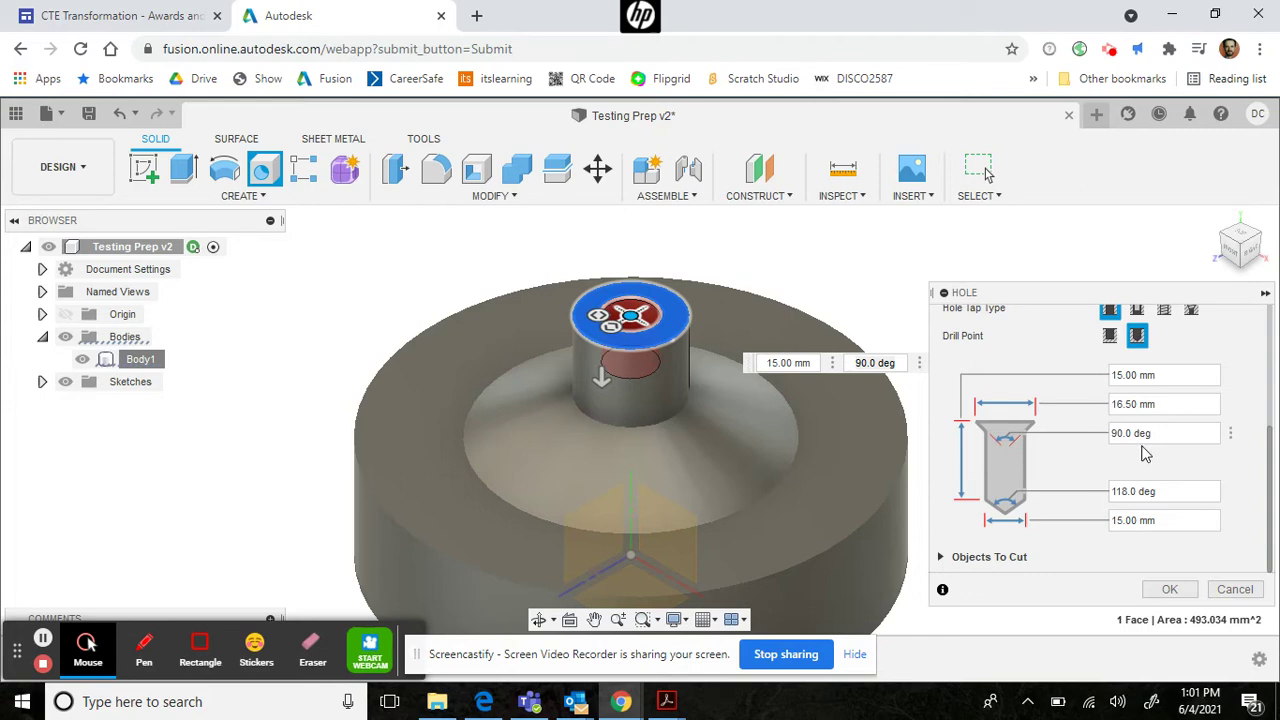
click(1115, 374)
key(BackSpace)
text(7)
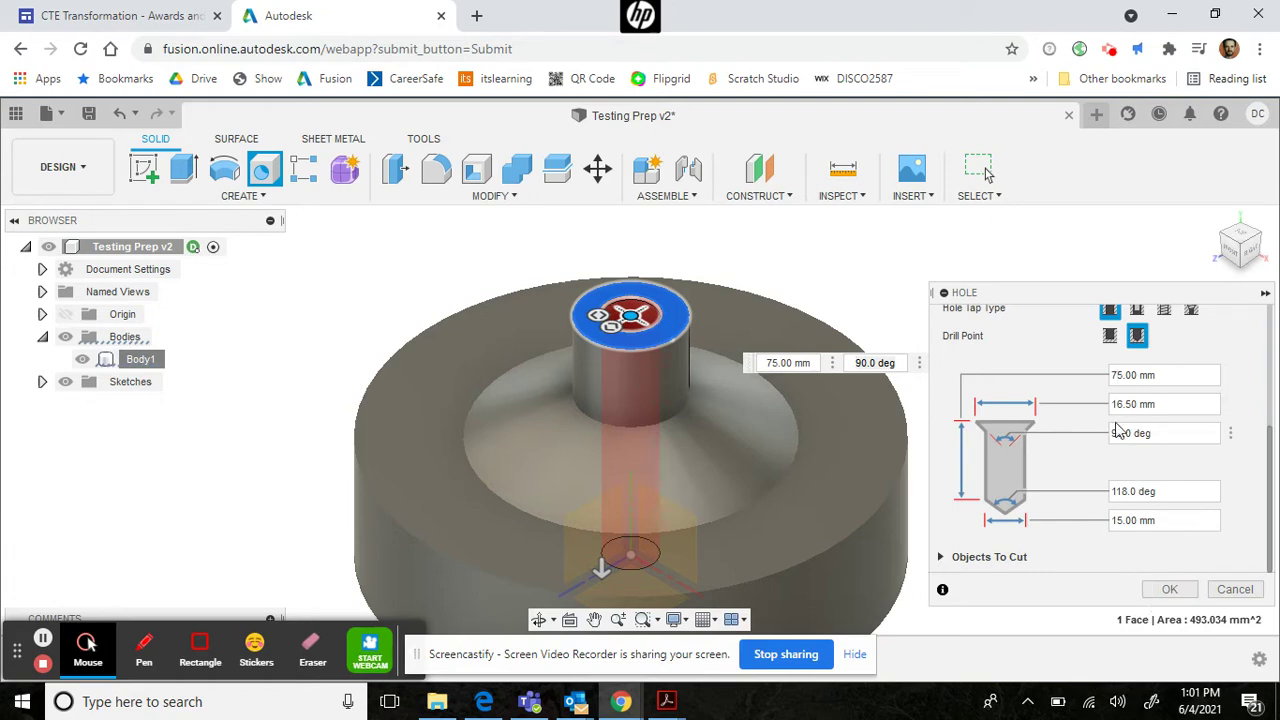
key(BackSpace)
text(8)
click(1167, 589)
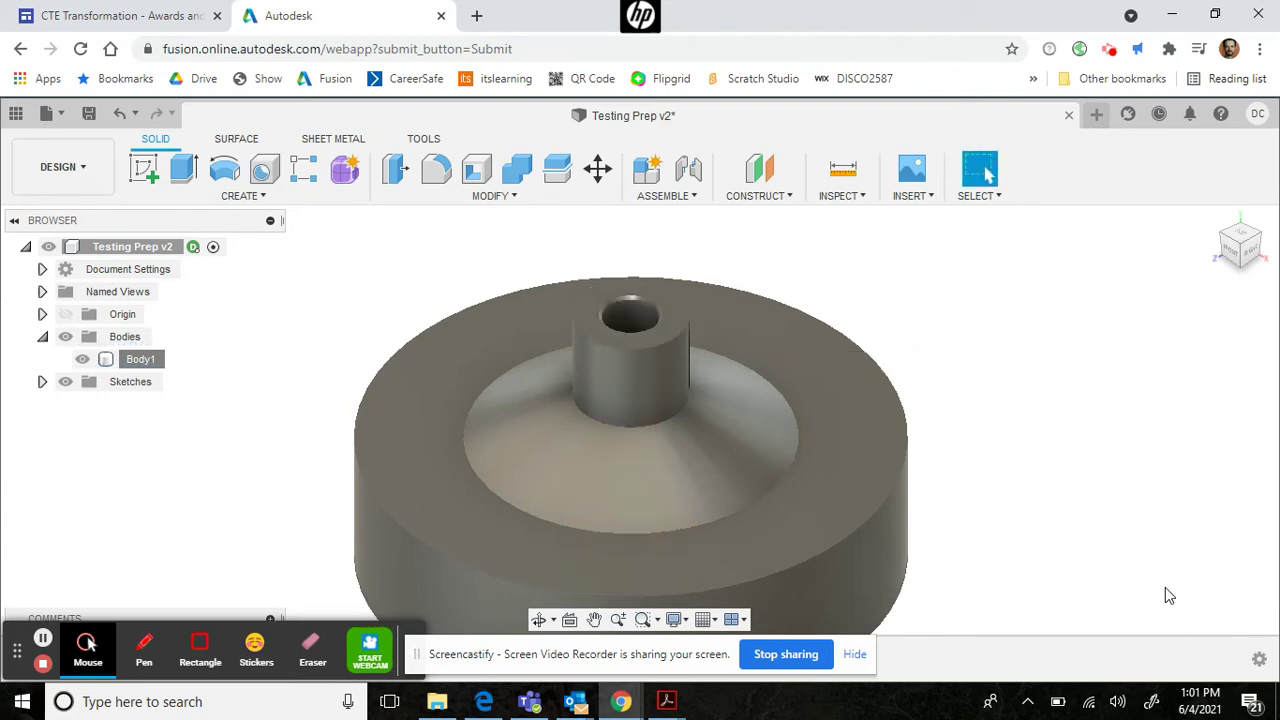
Shell the body from the underside flat ring face with 2 mm inside walls
click(1240, 280)
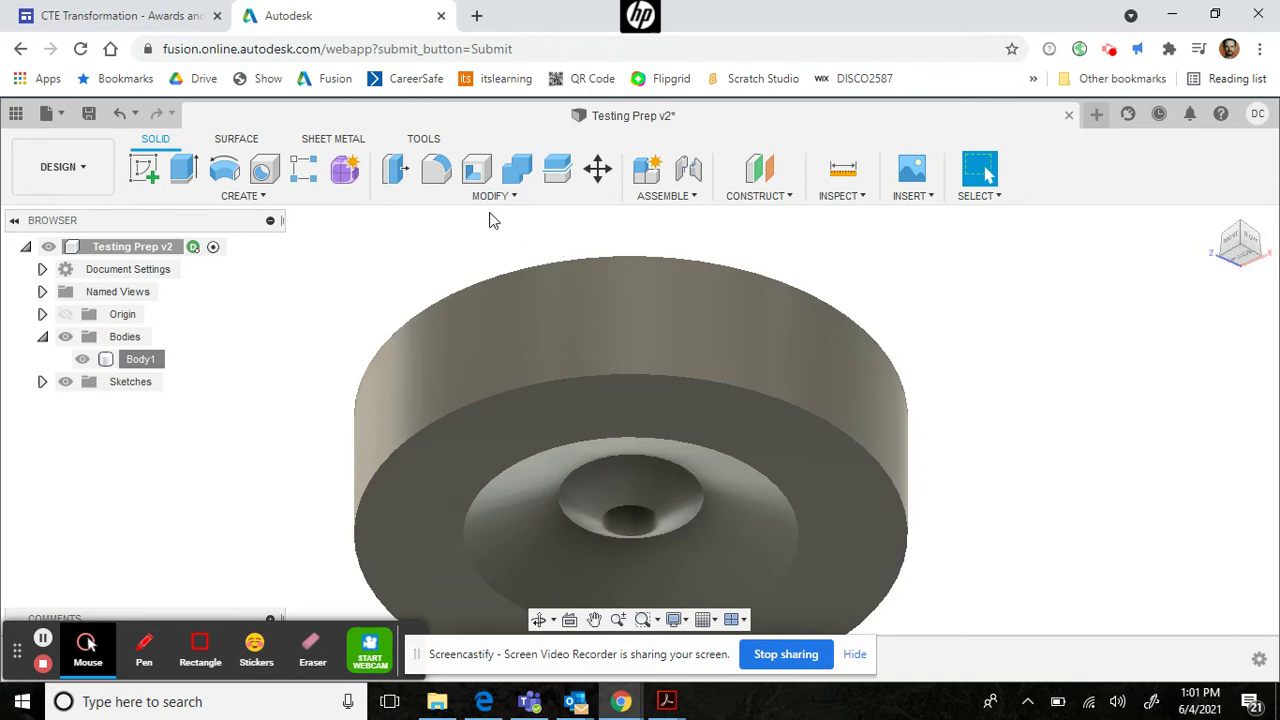
click(479, 178)
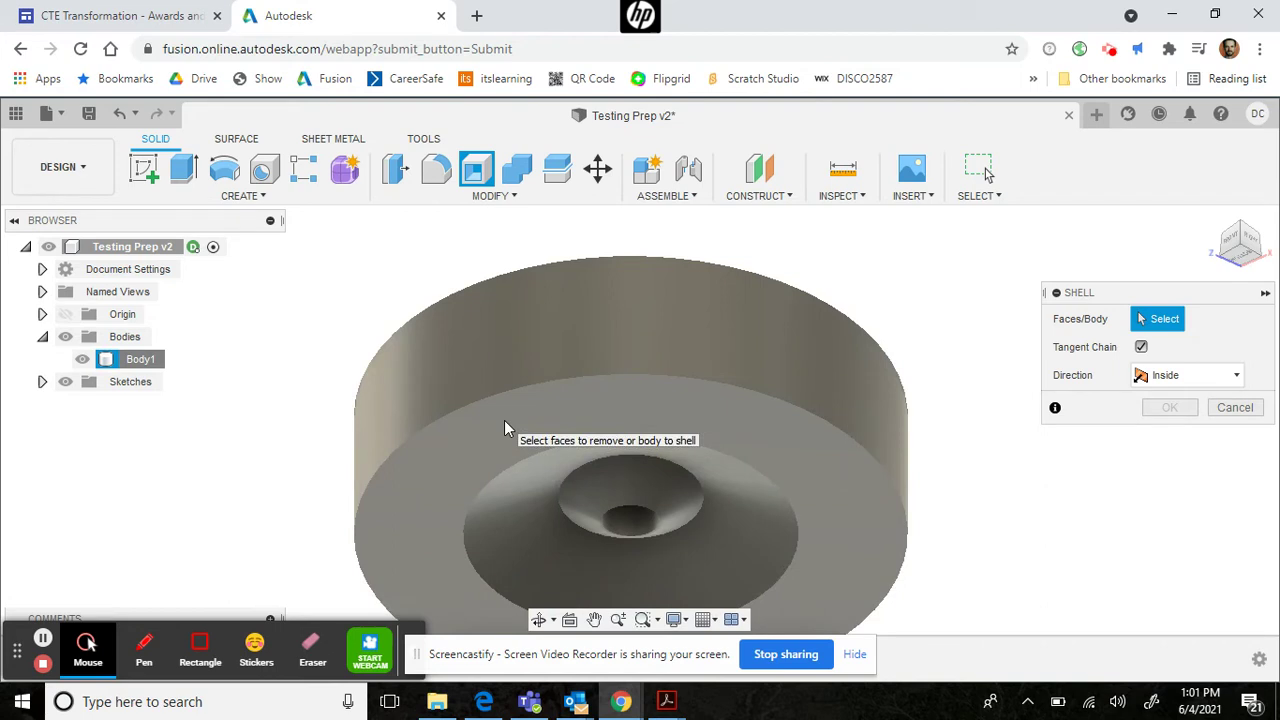
click(504, 421)
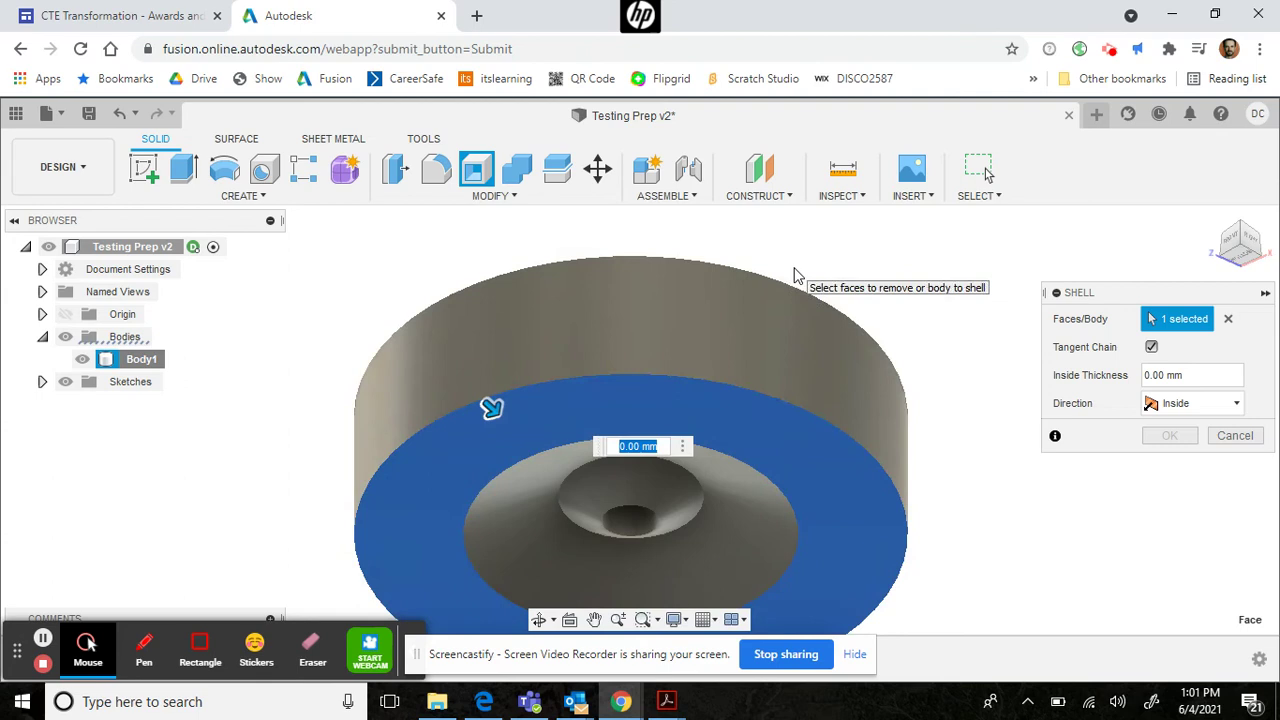
text(2)
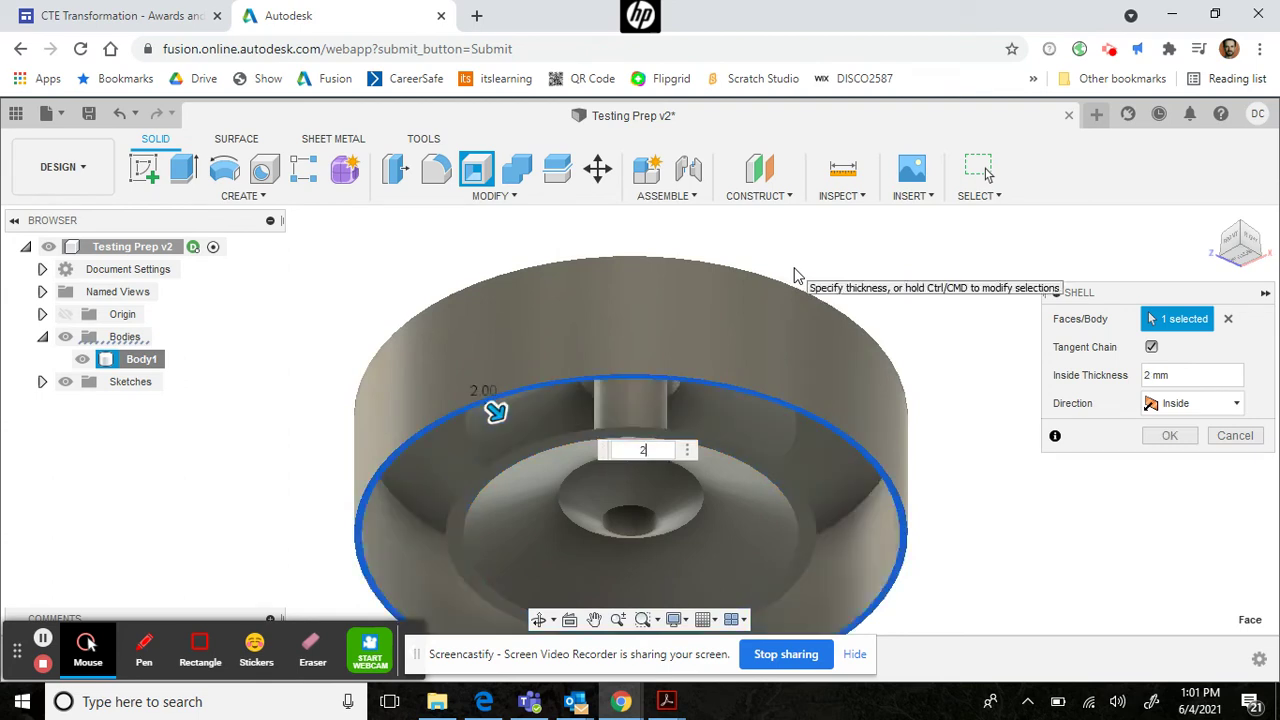
key(Return)
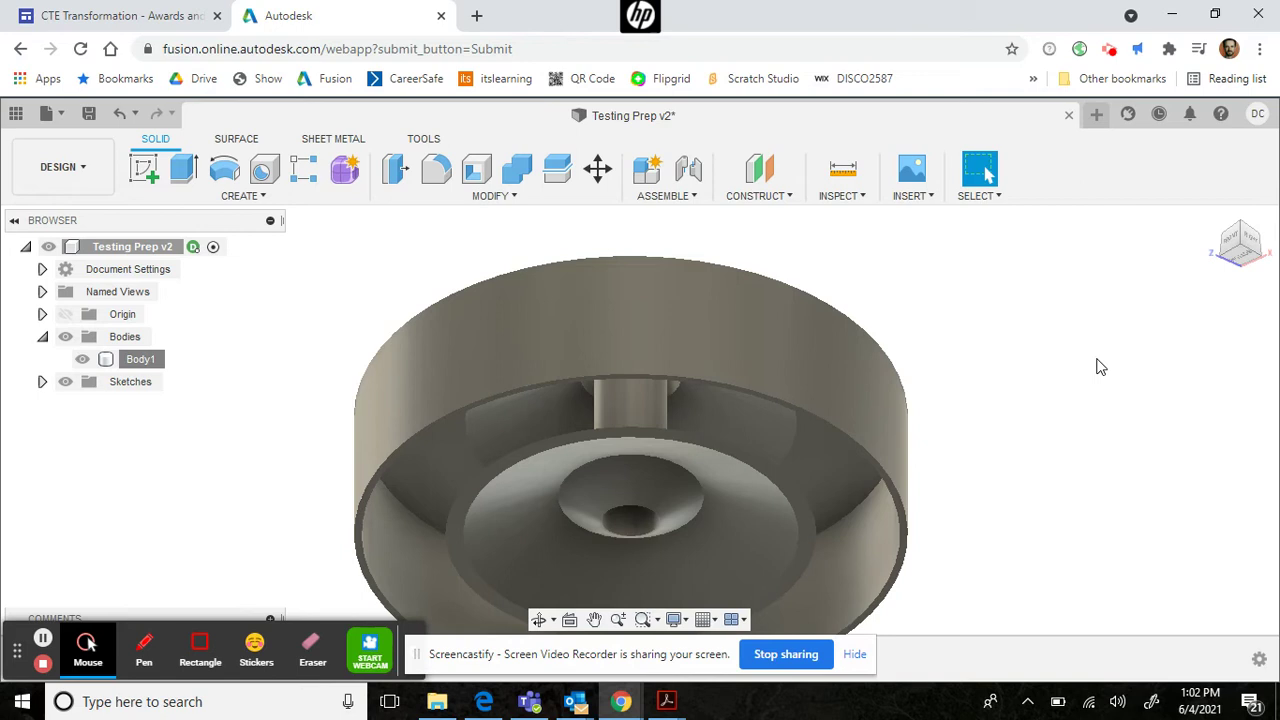
click(845, 175)
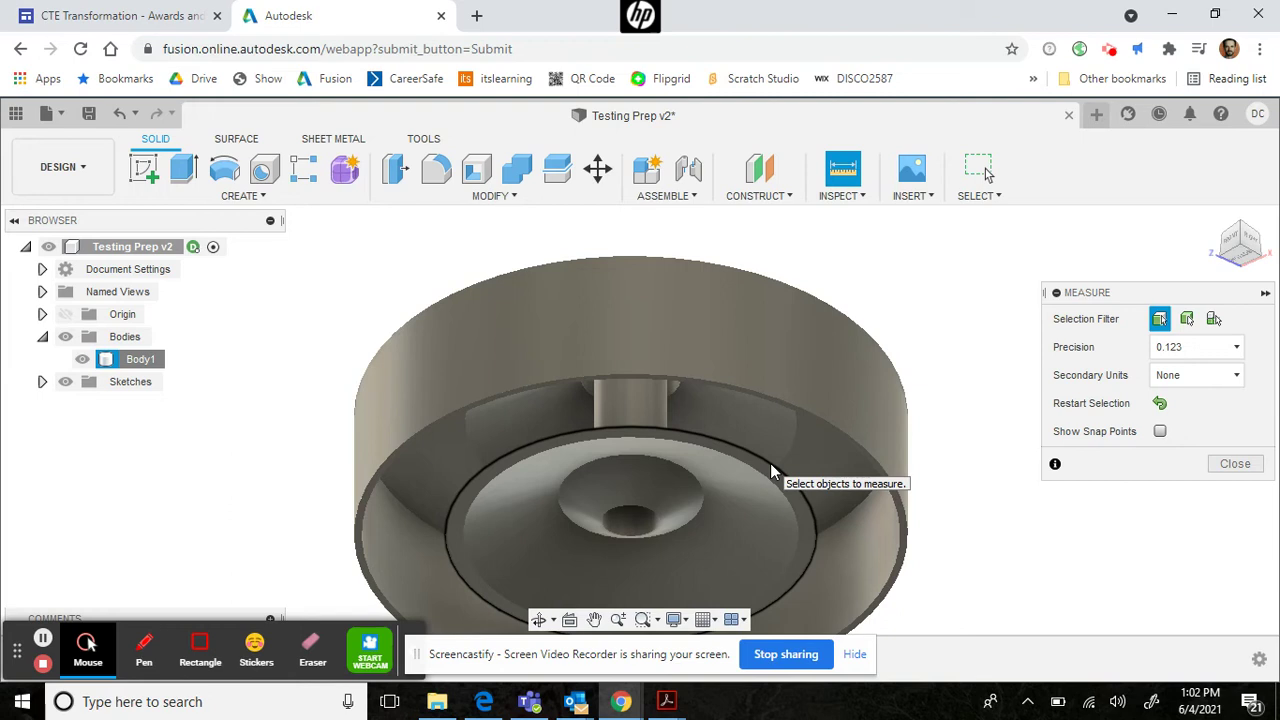
click(770, 463)
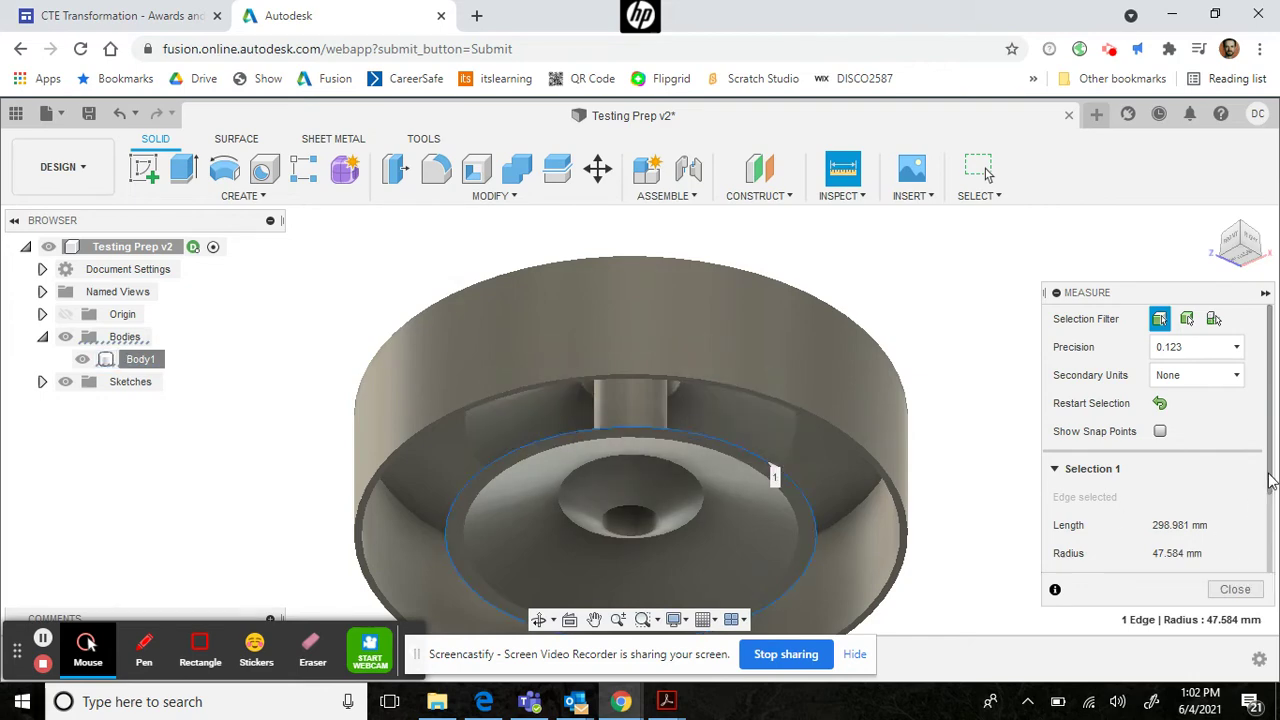
drag(1272, 484, 1272, 500)
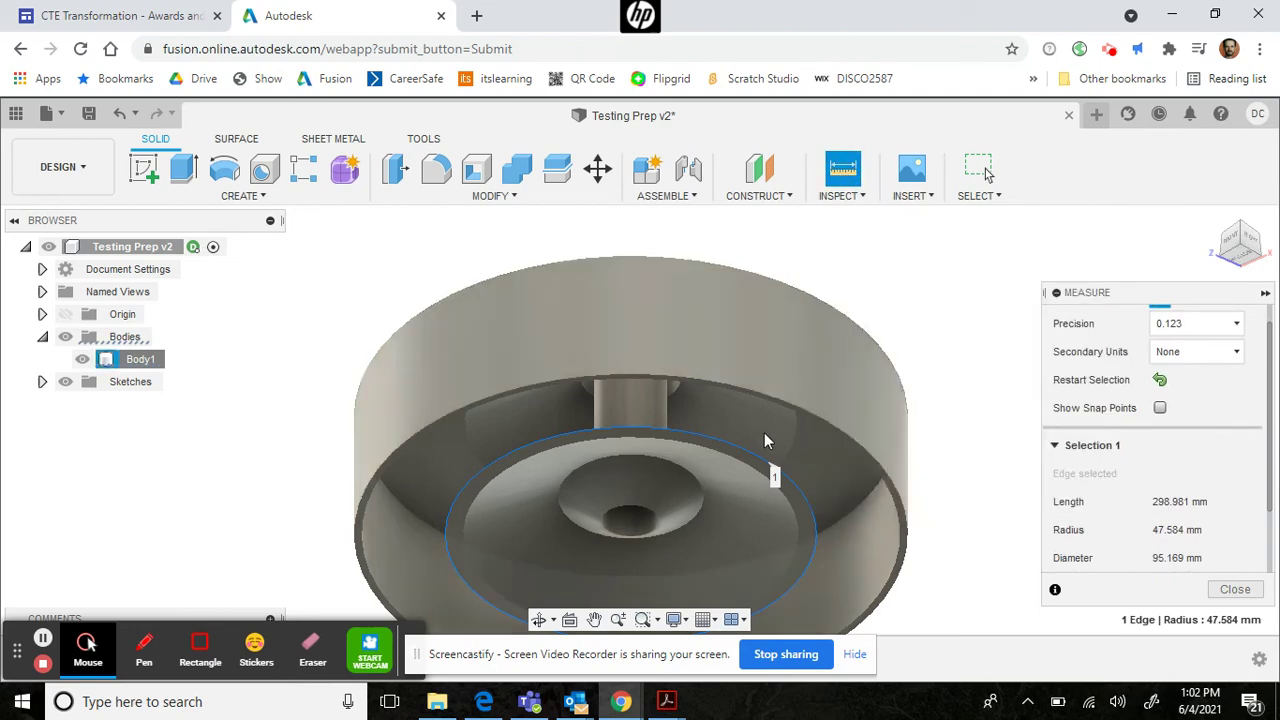
click(1235, 590)
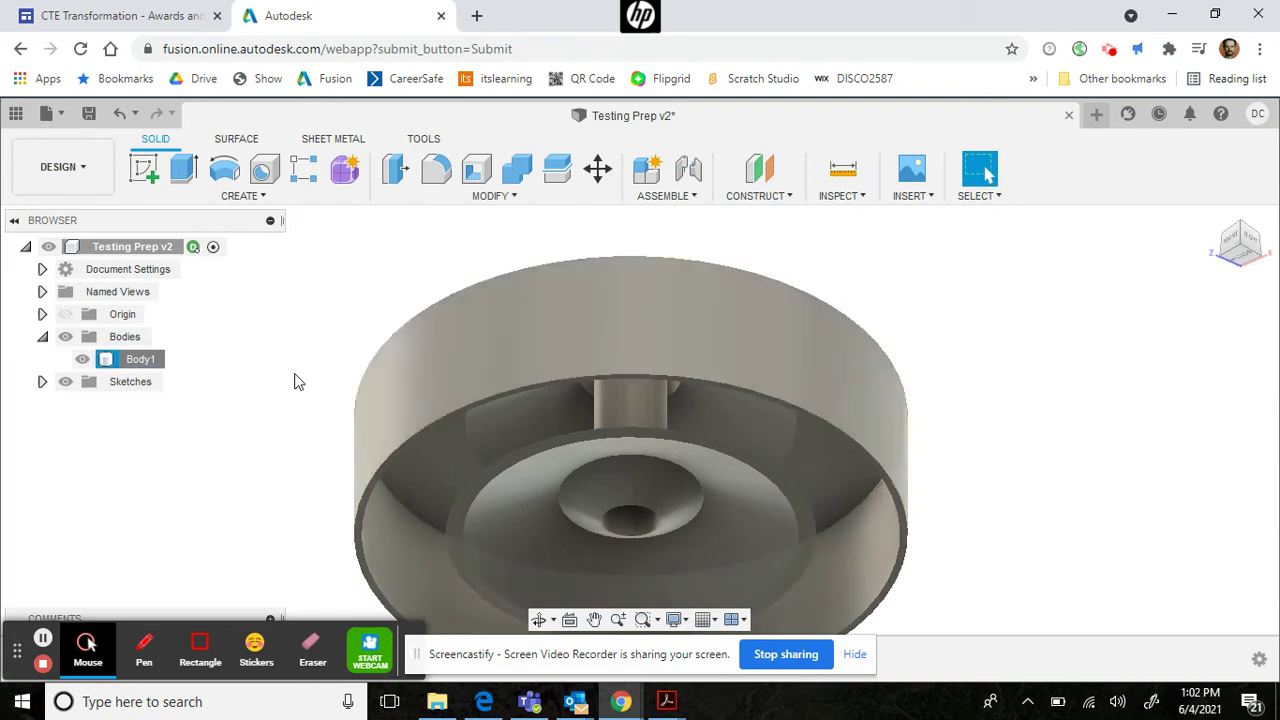
click(152, 362)
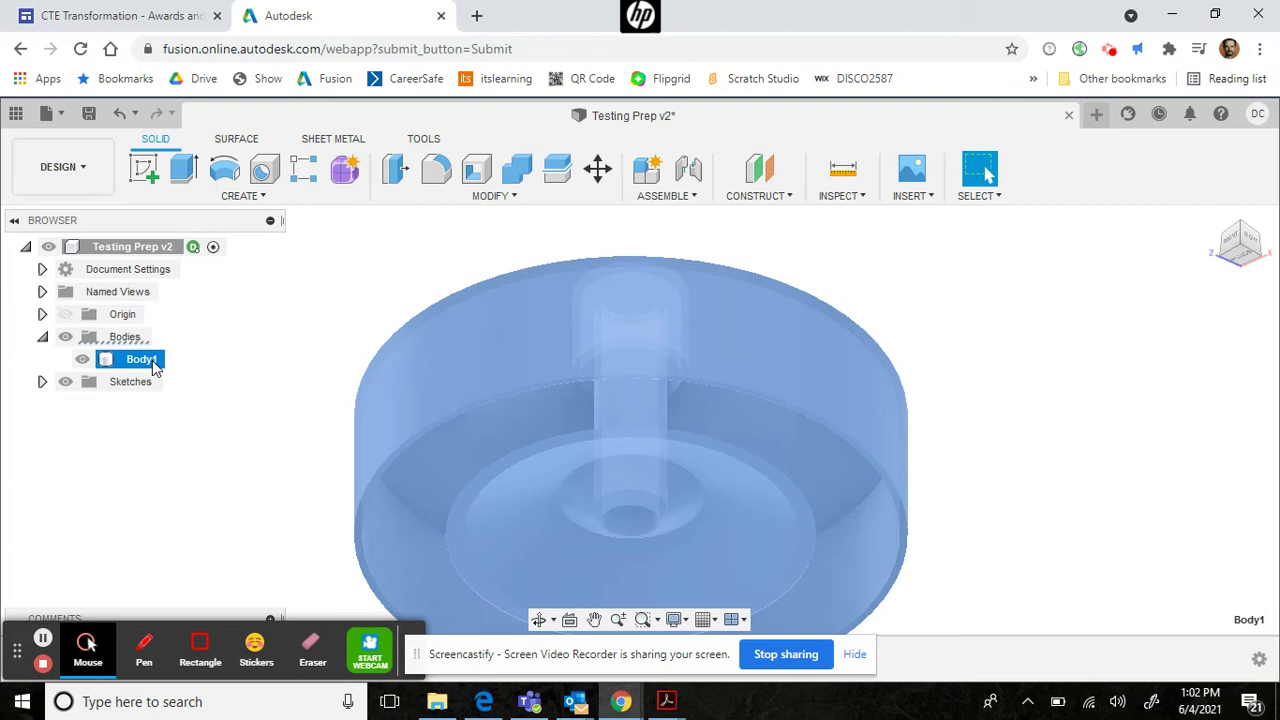
right_click(153, 362)
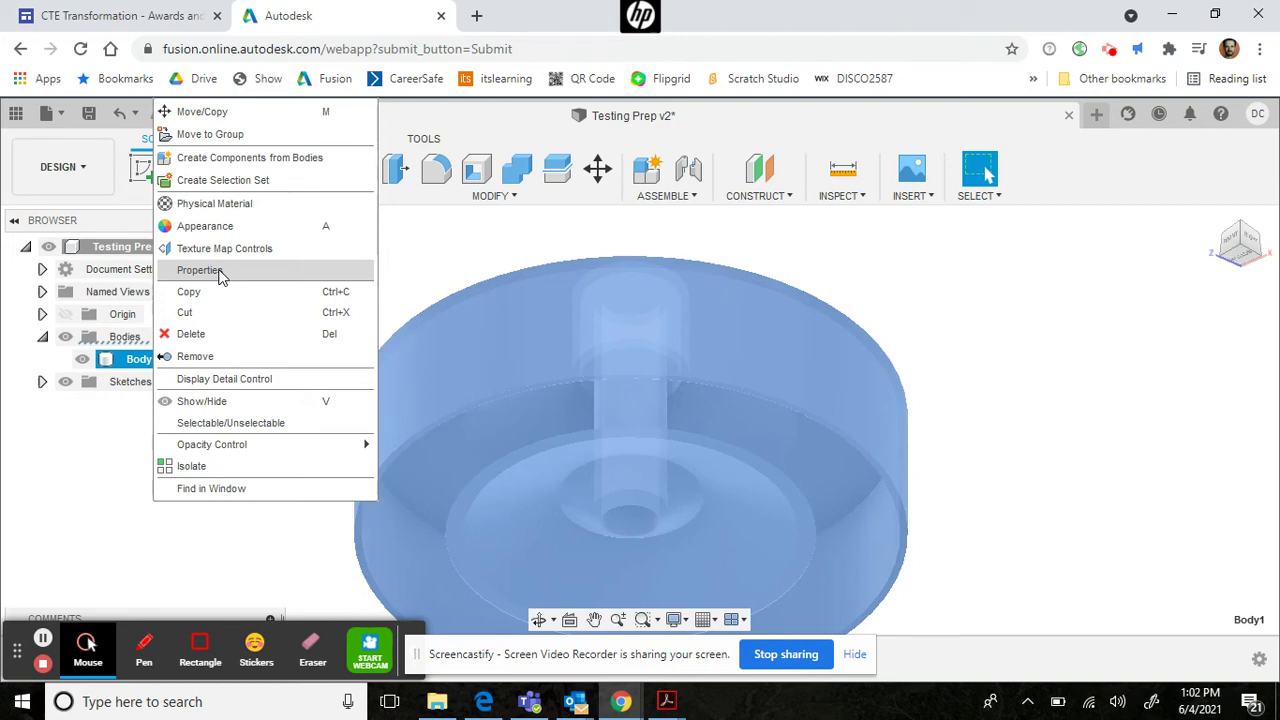
click(200, 270)
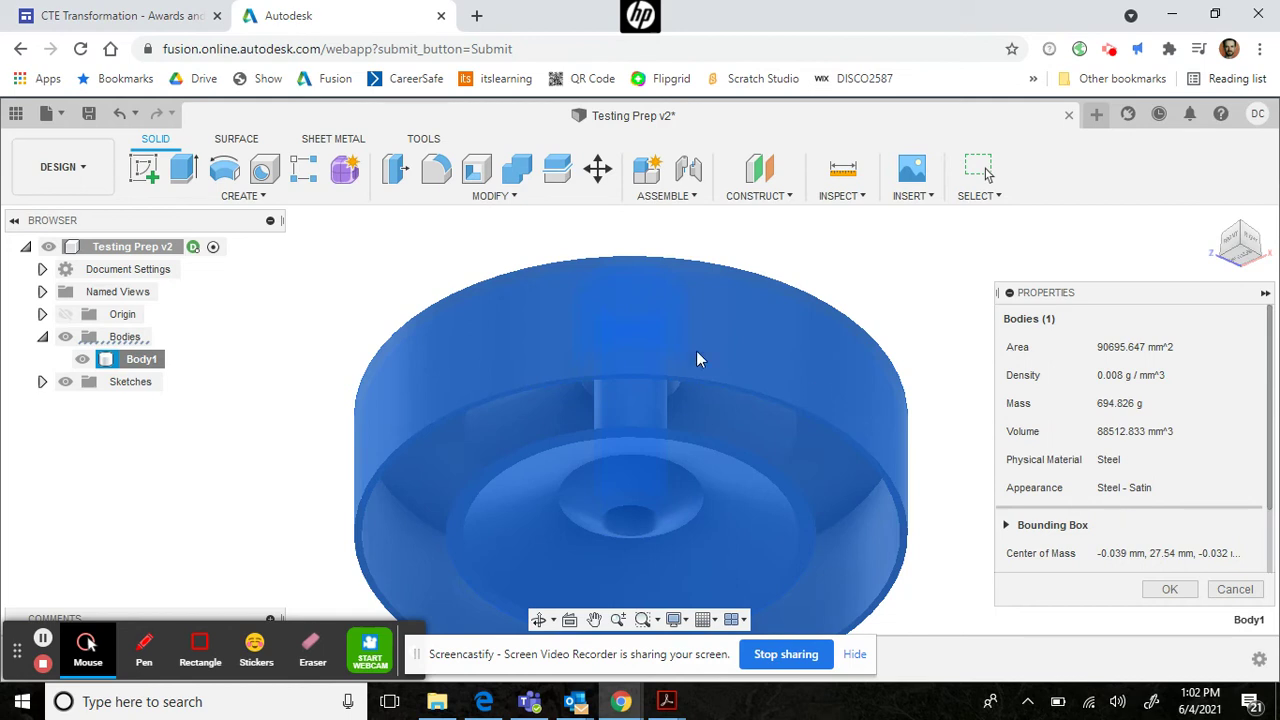
click(259, 334)
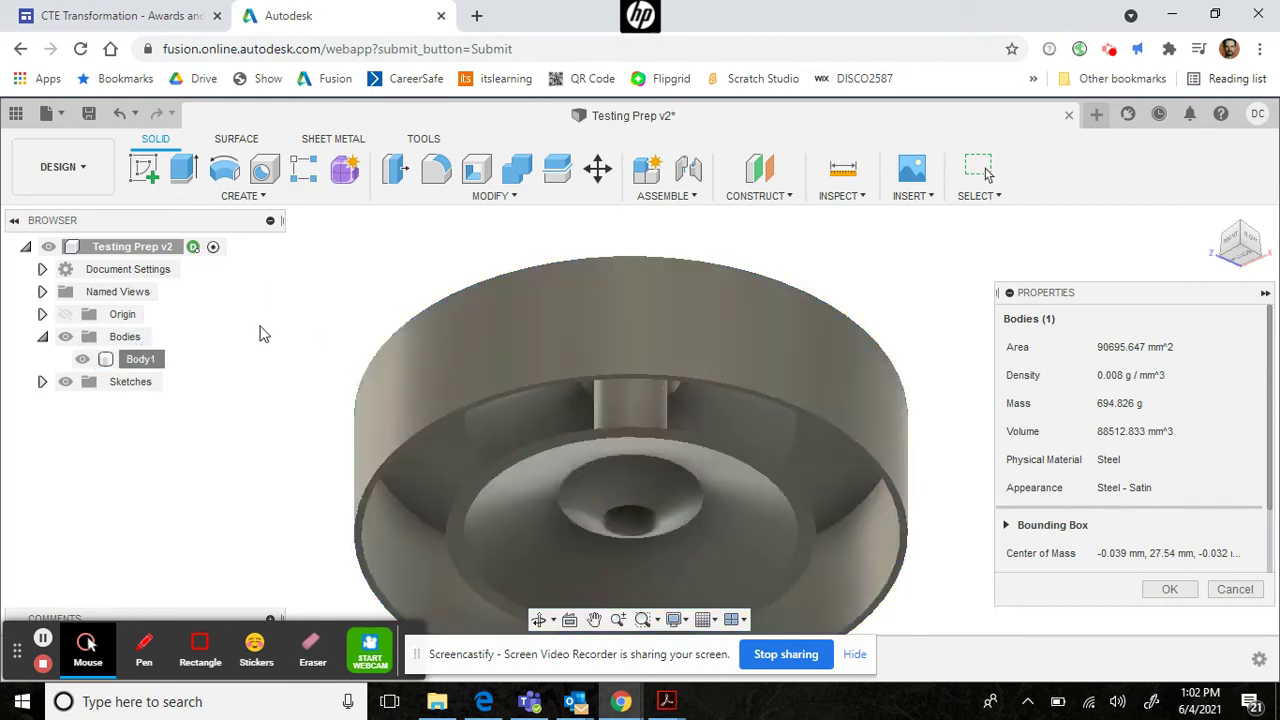
click(1235, 590)
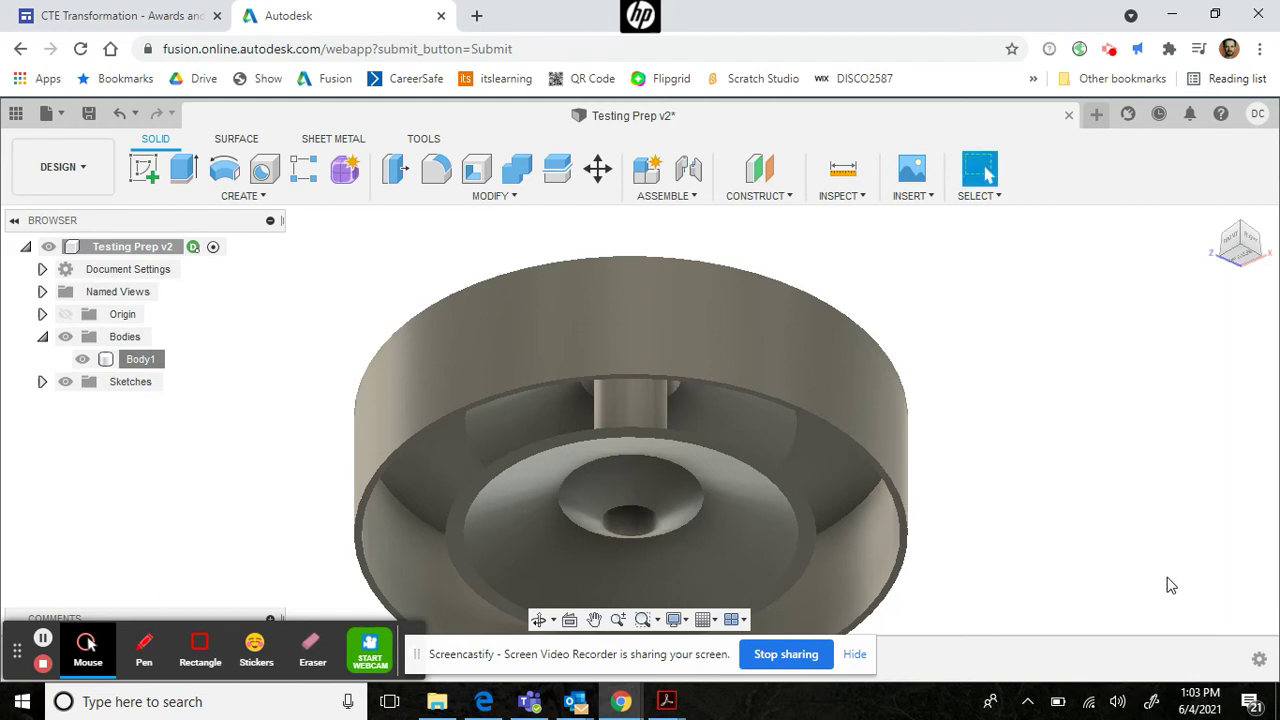
Create an A3 ISO drawing from the design and place a 1:2 front base view
click(84, 170)
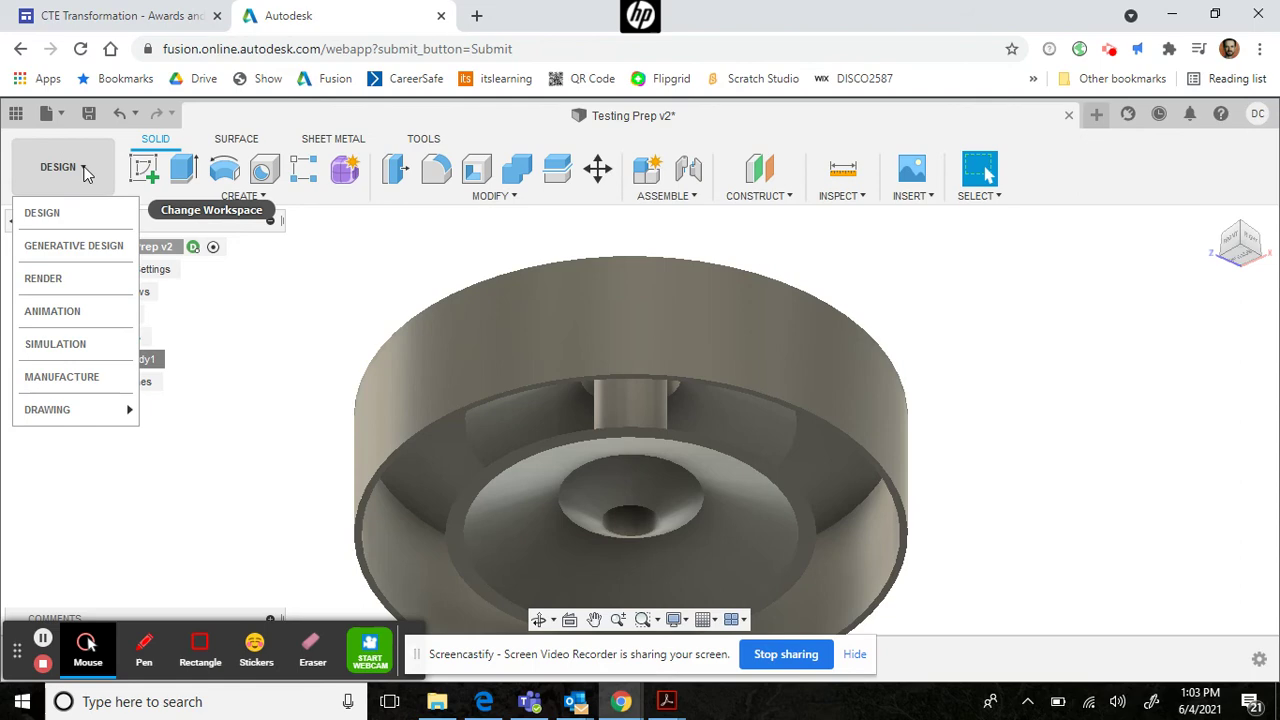
mouse_move(84, 420)
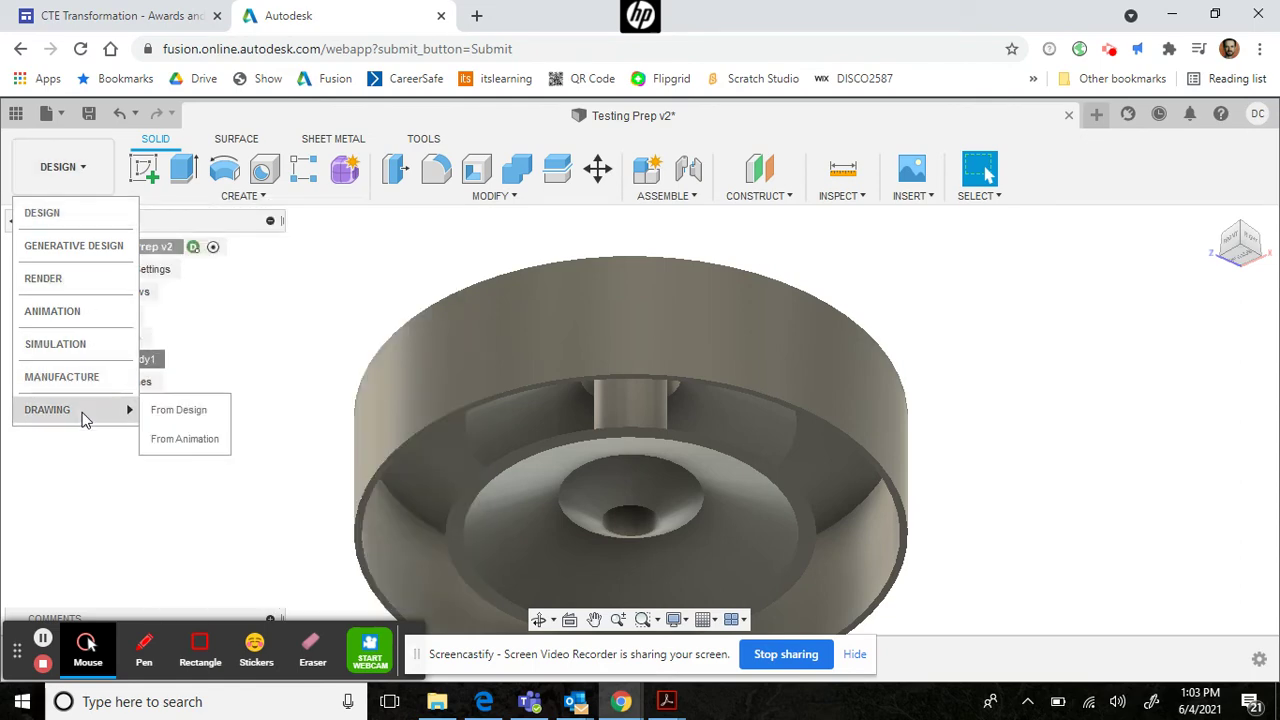
click(170, 410)
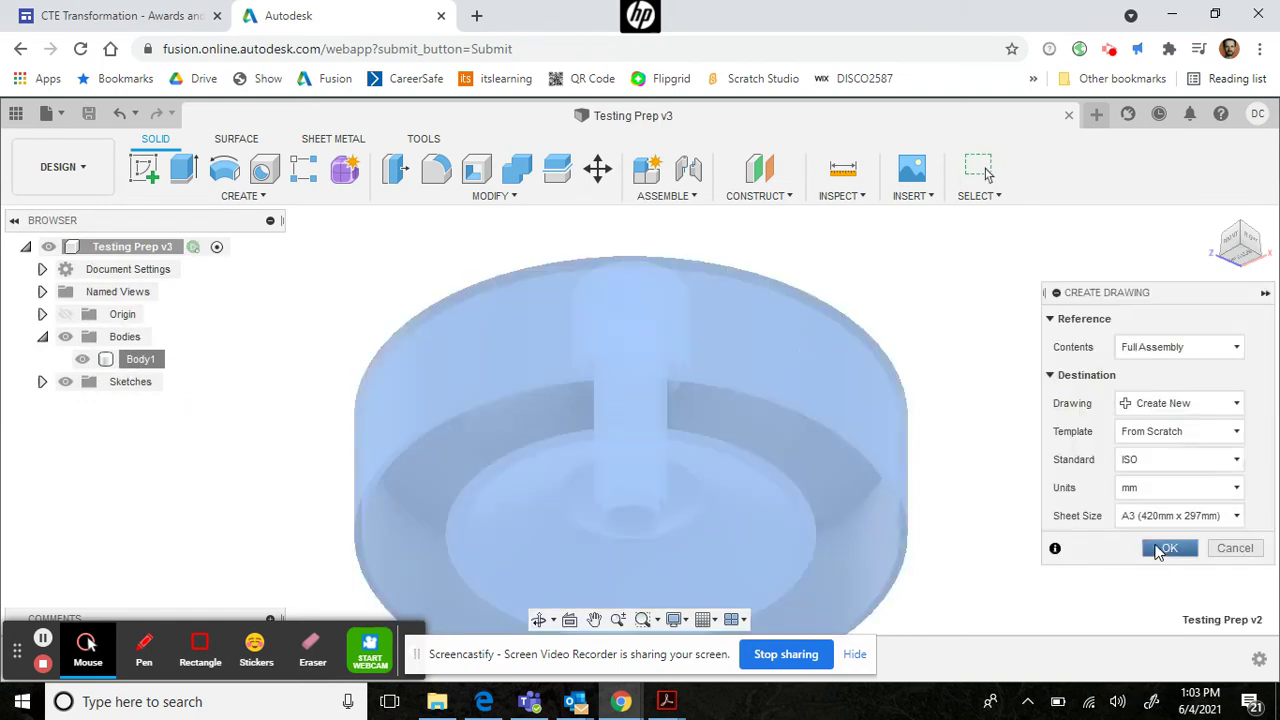
click(1169, 549)
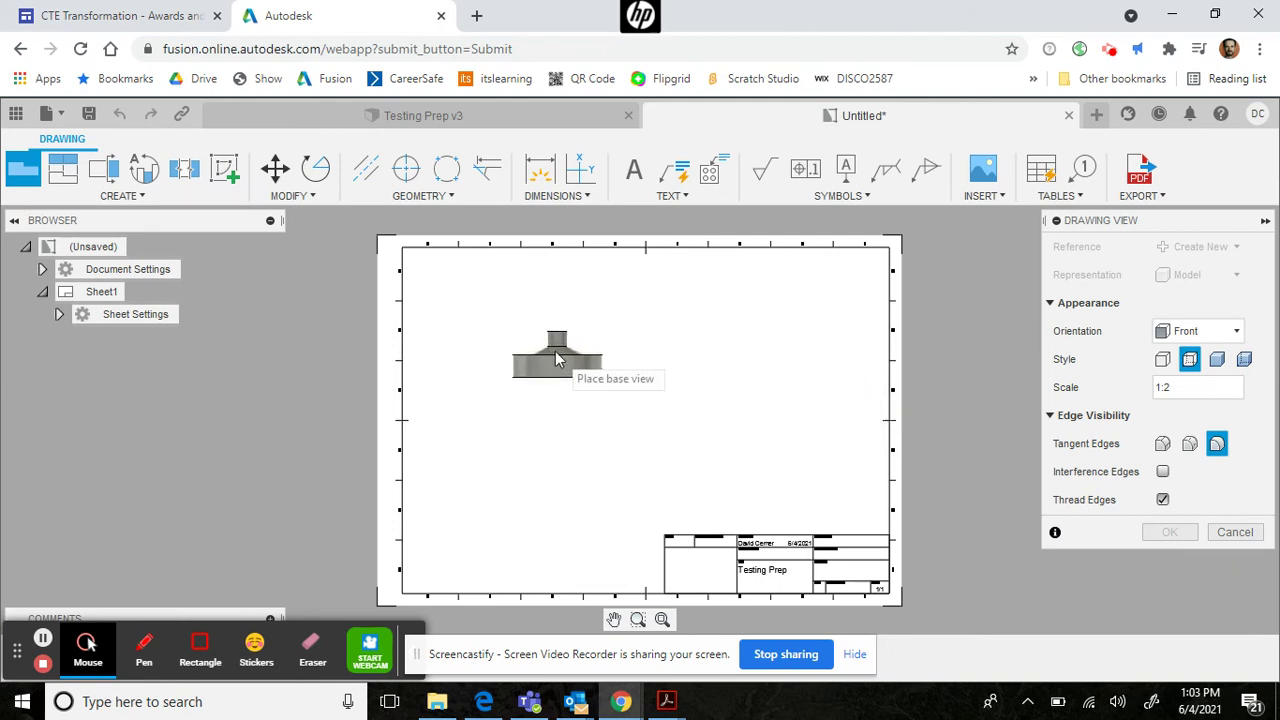
click(547, 352)
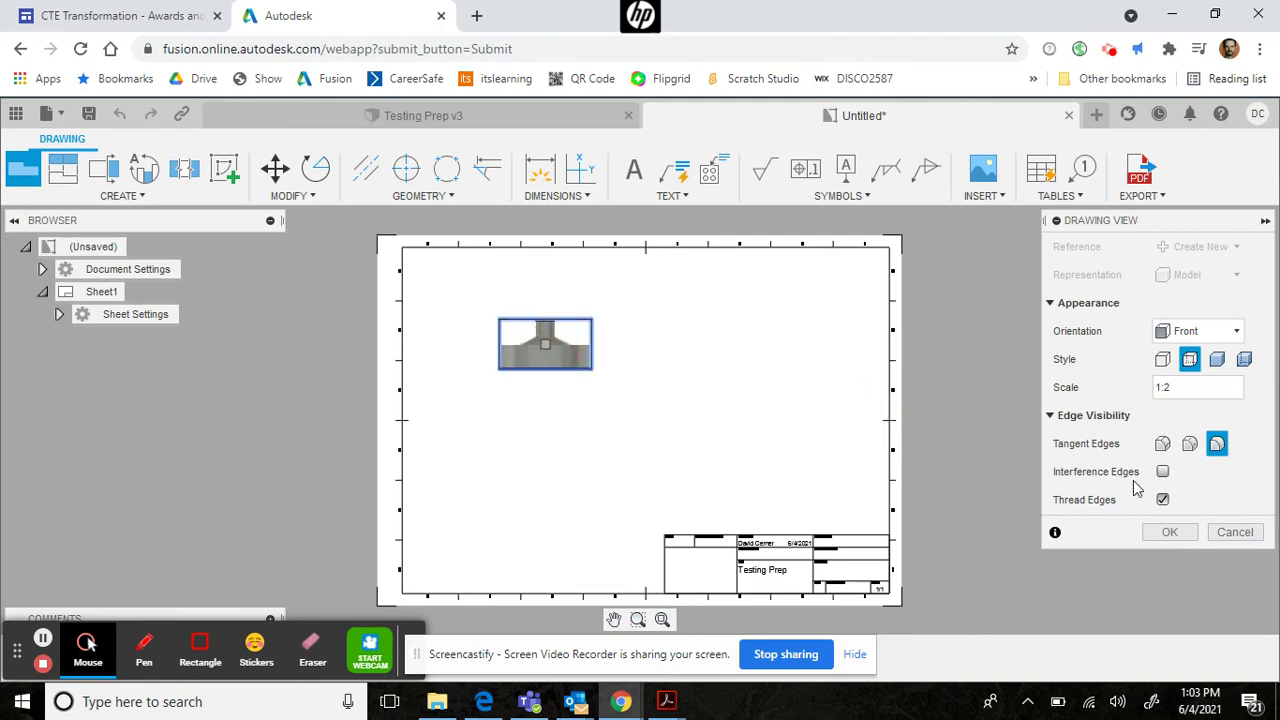
click(1167, 533)
Draw section line A through the base view's centre and place section view A below it
click(157, 198)
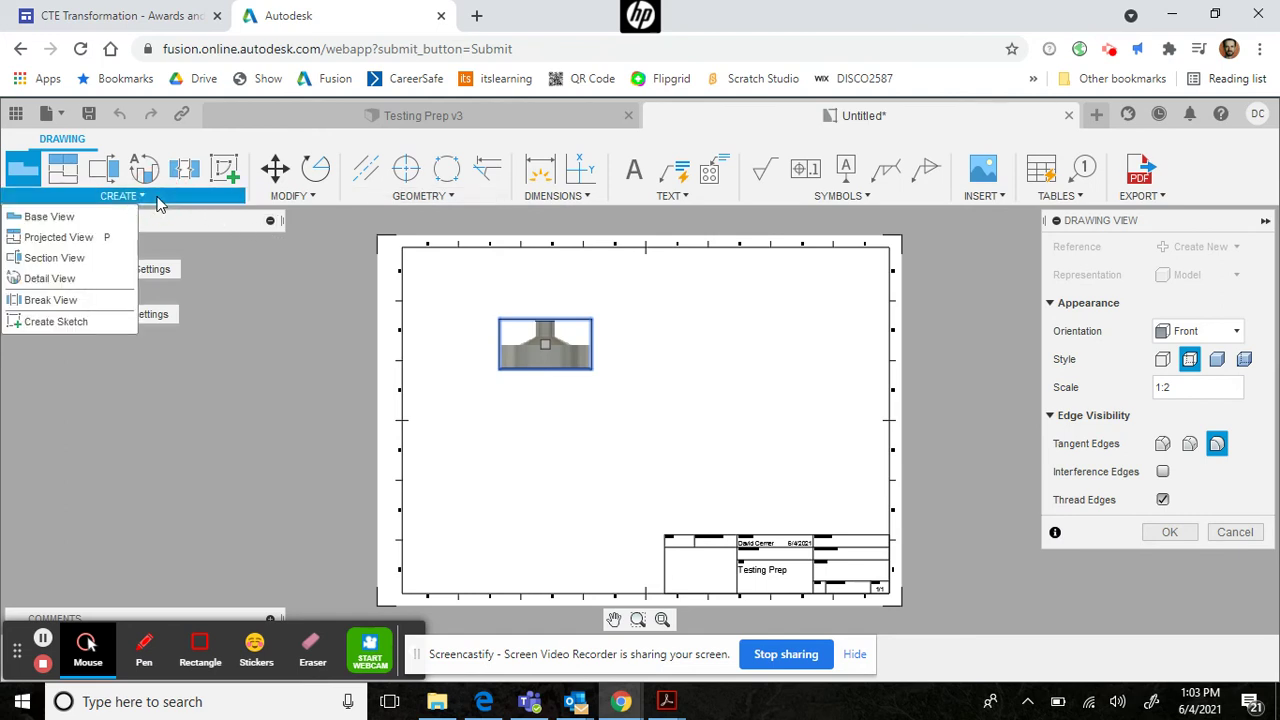
click(92, 258)
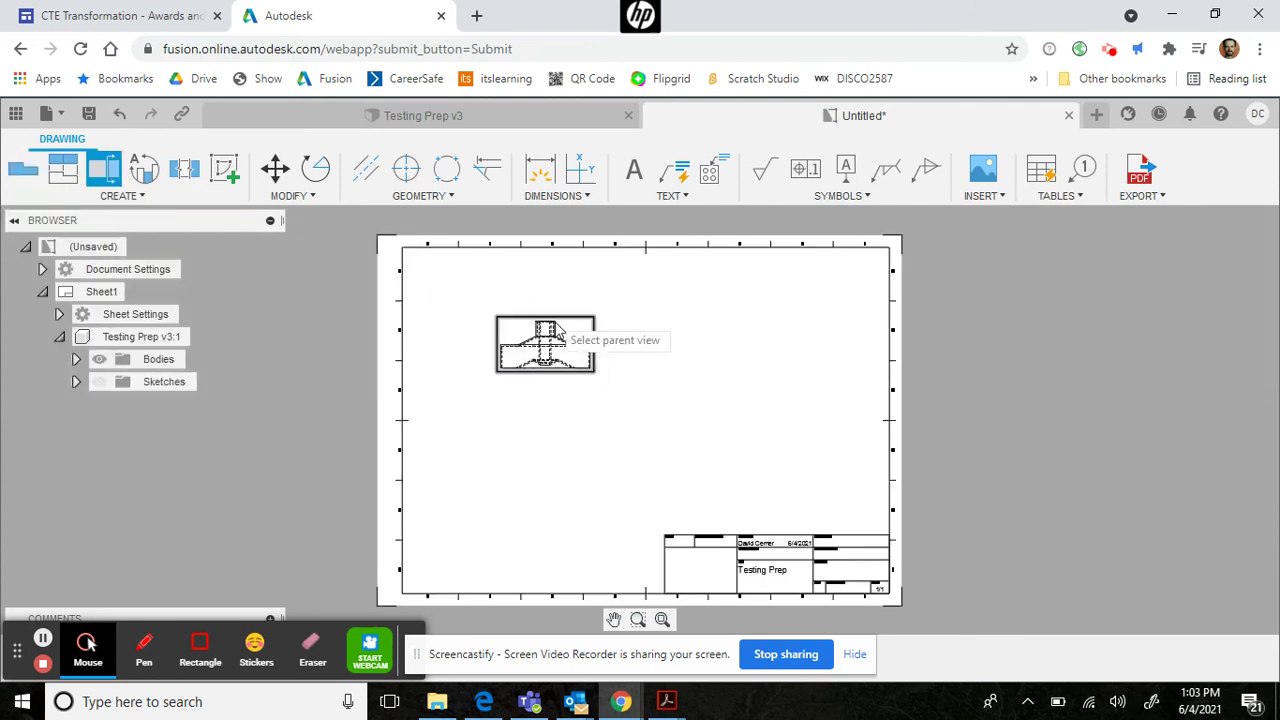
click(545, 325)
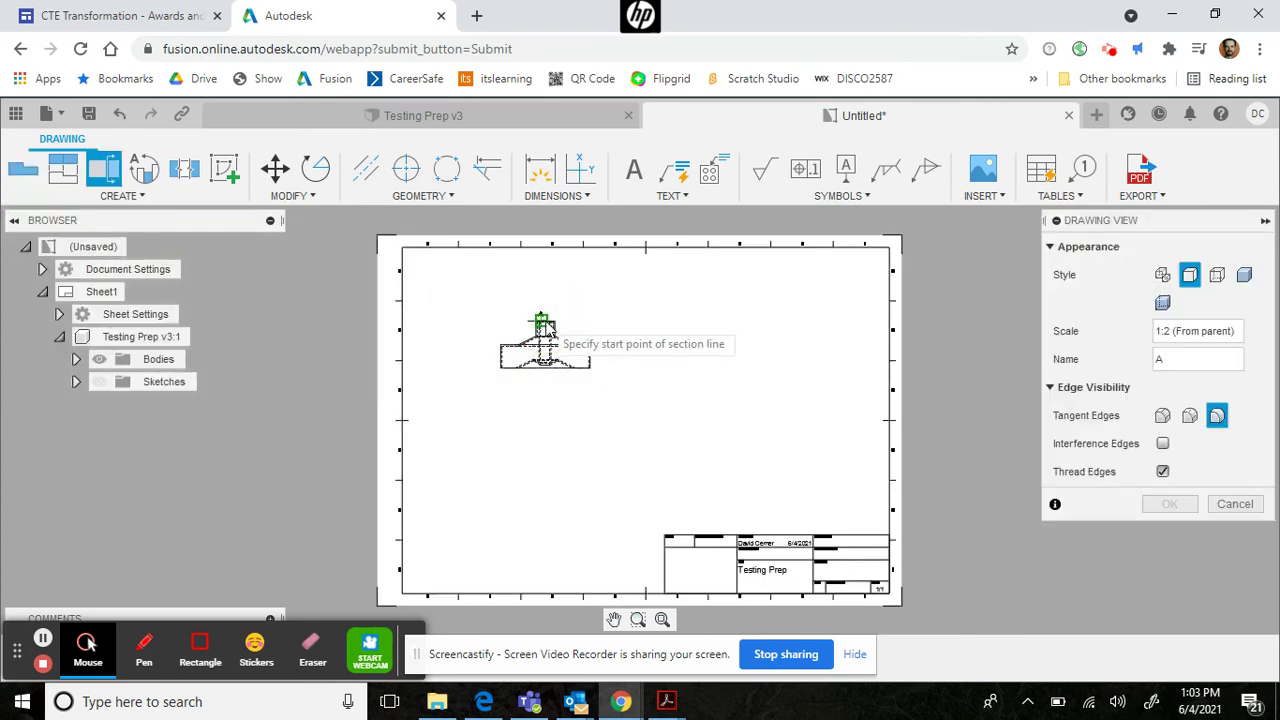
click(542, 320)
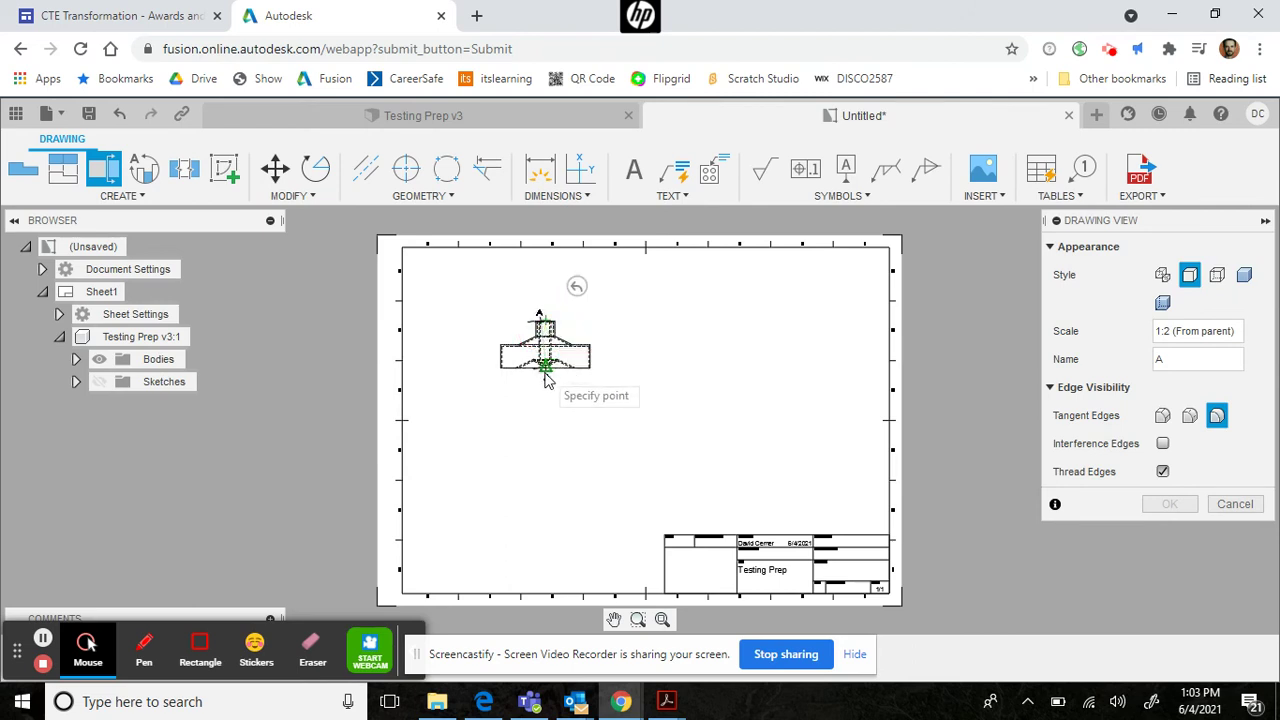
click(542, 376)
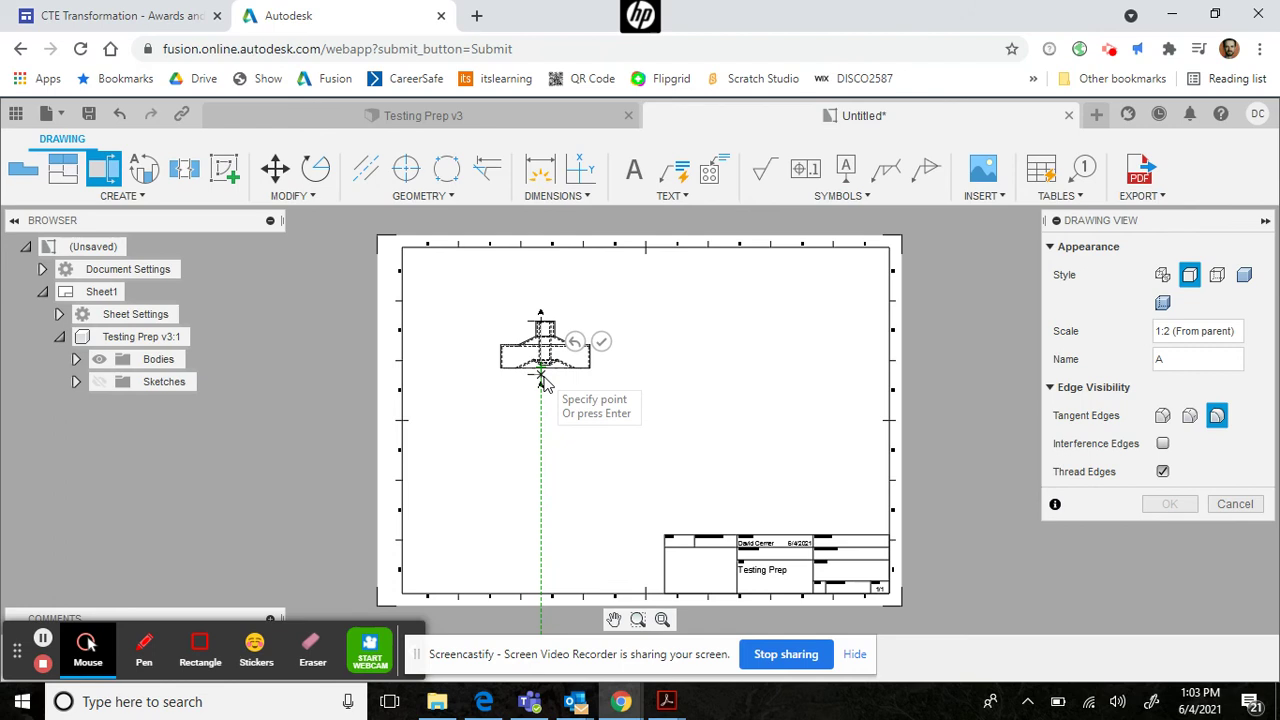
click(483, 368)
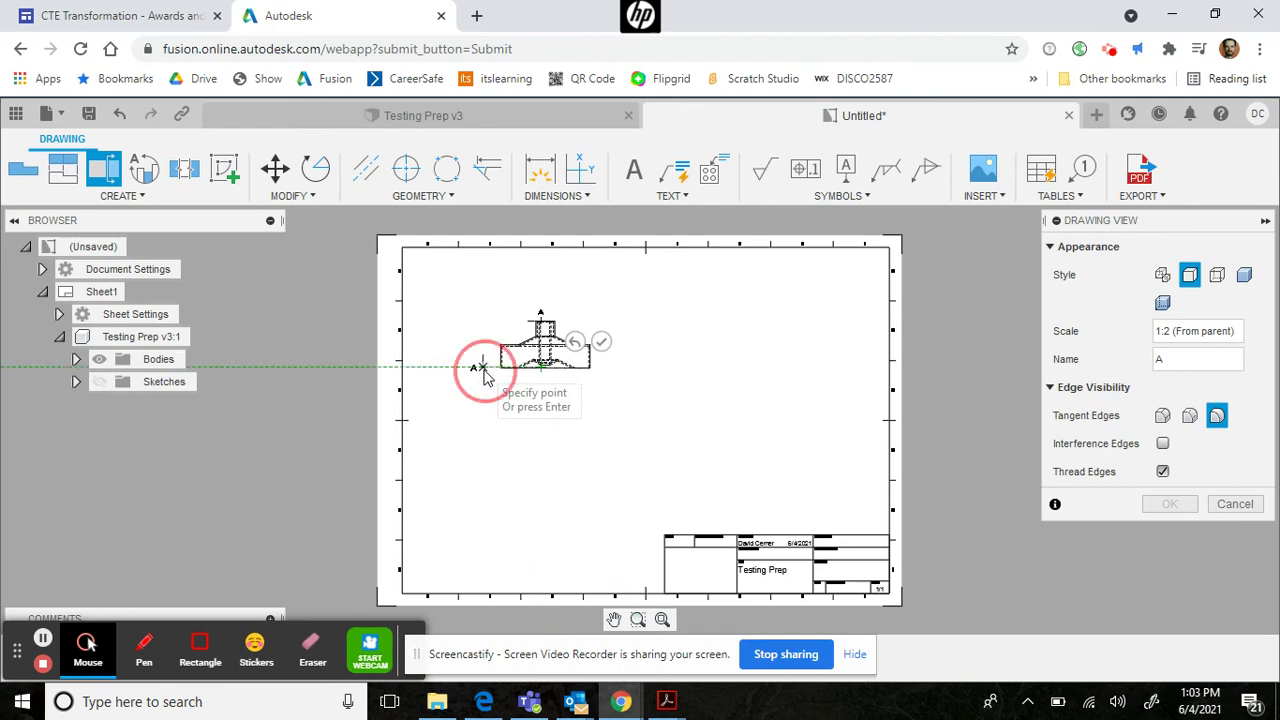
click(543, 337)
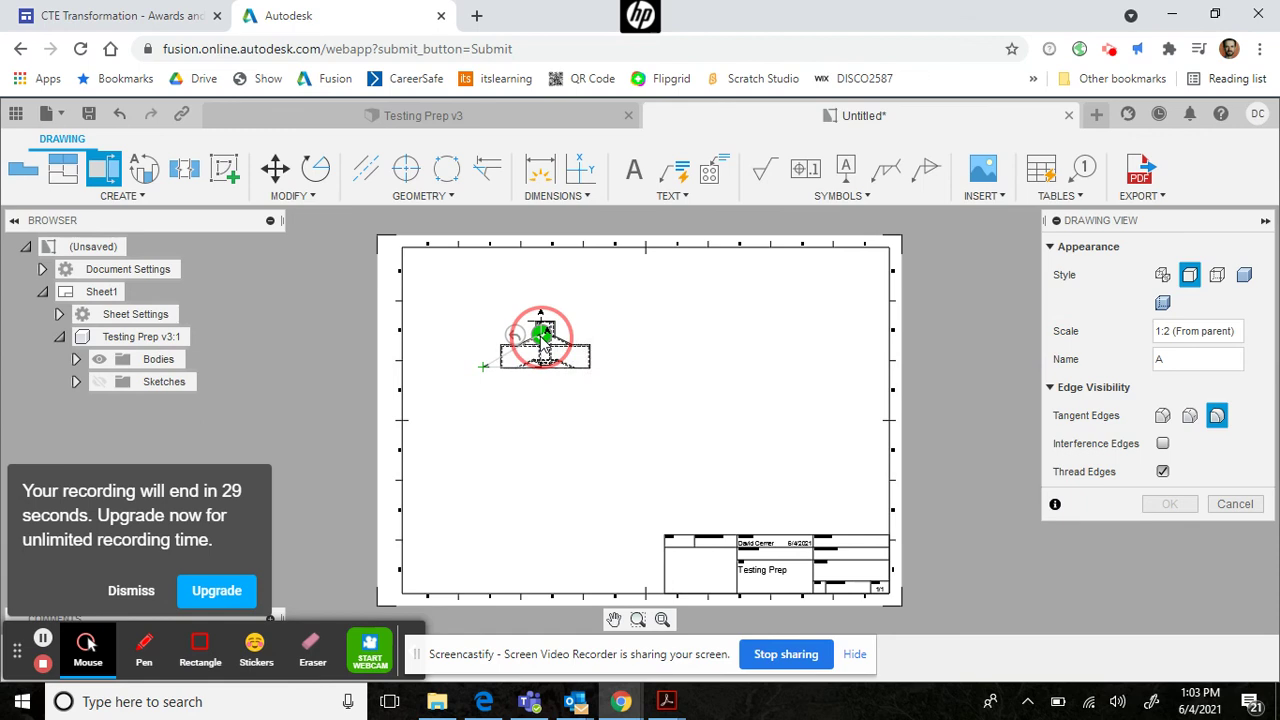
click(563, 466)
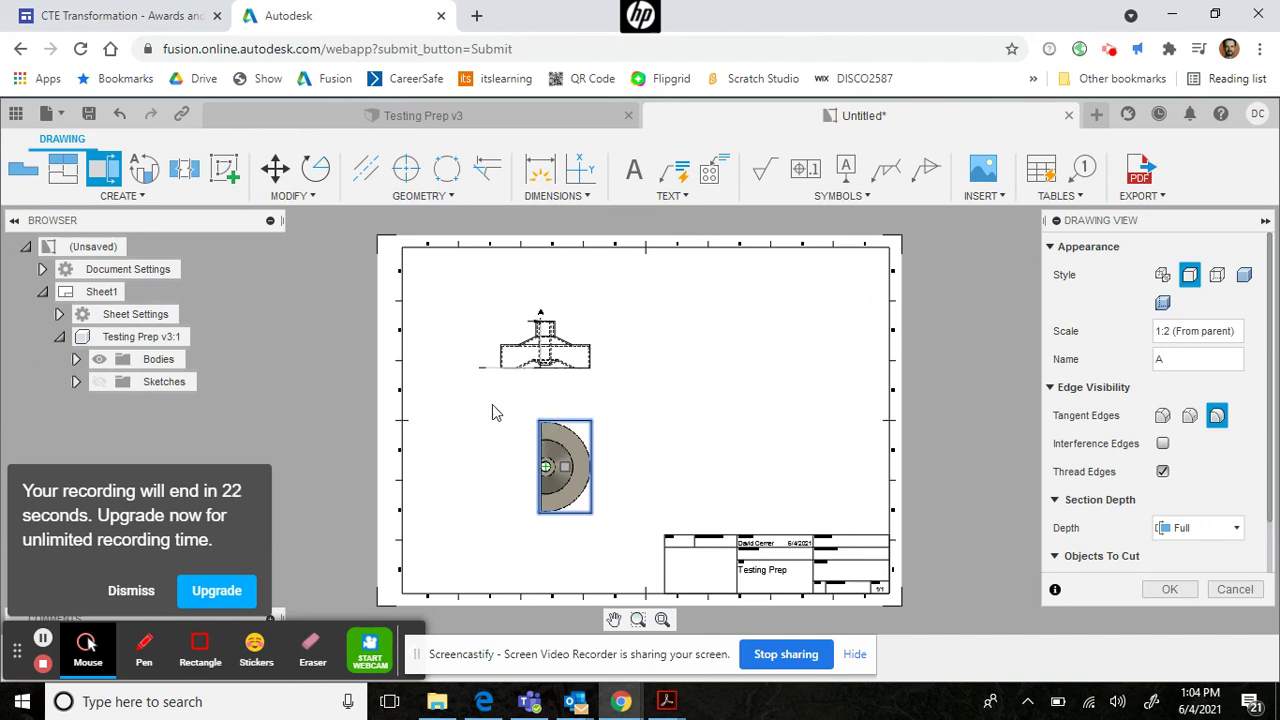
Dimension the arc's top-to-bottom span in section A-A, placed on its left
click(539, 170)
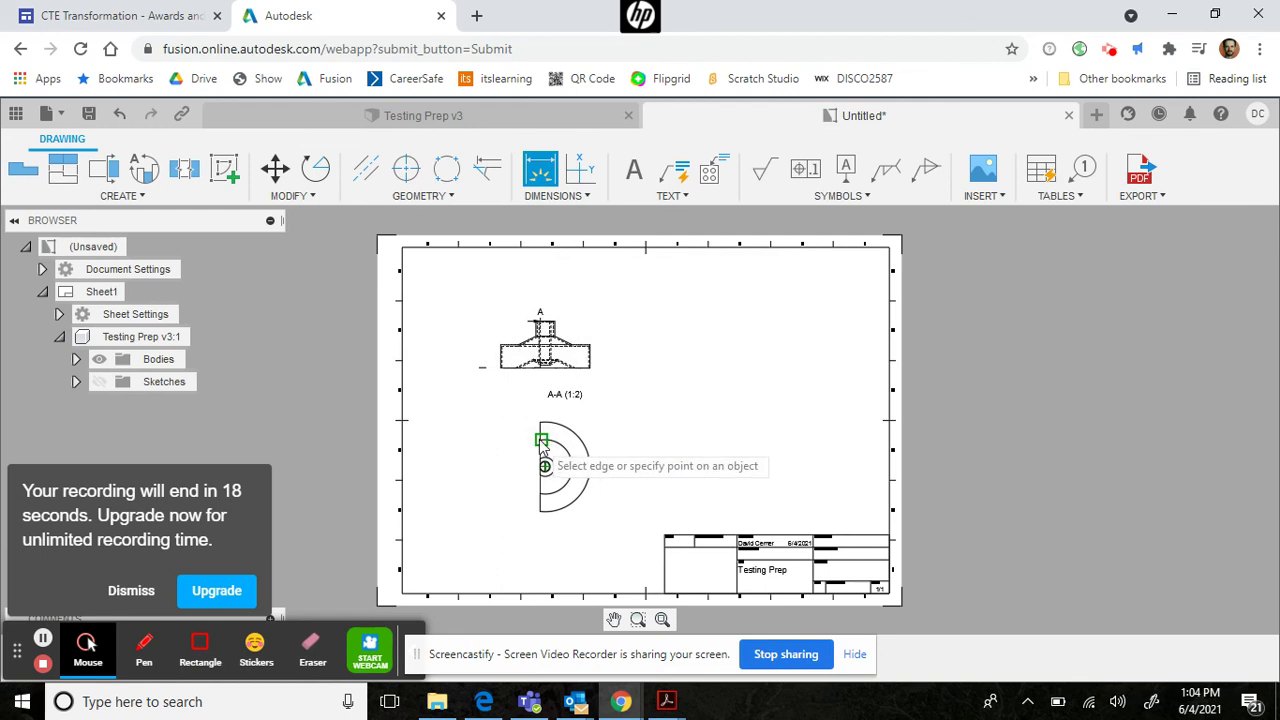
drag(541, 441, 541, 497)
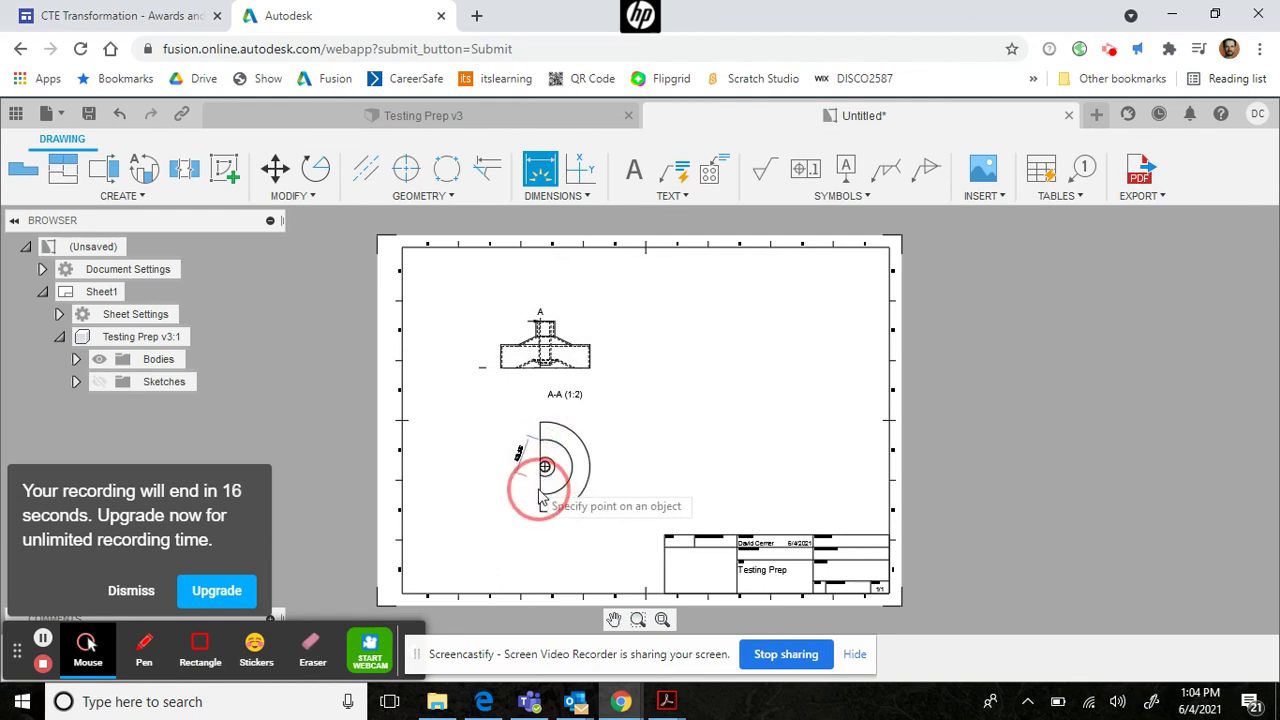
click(538, 493)
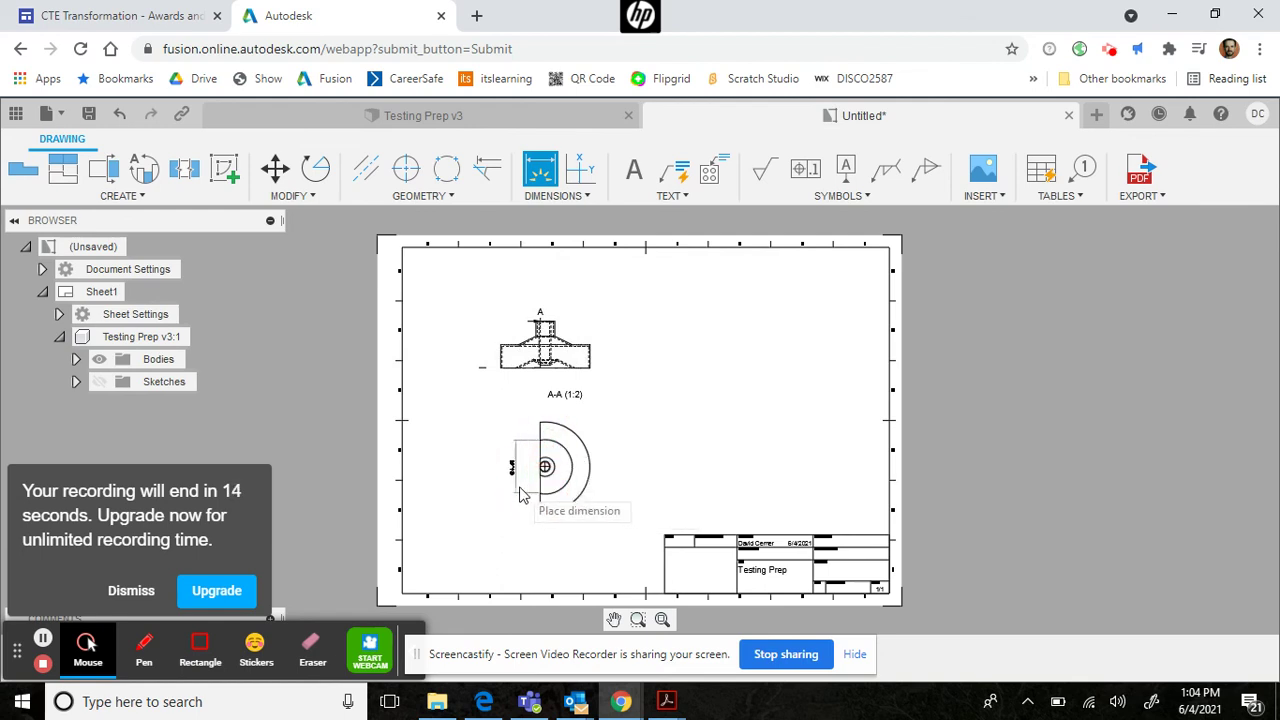
click(516, 485)
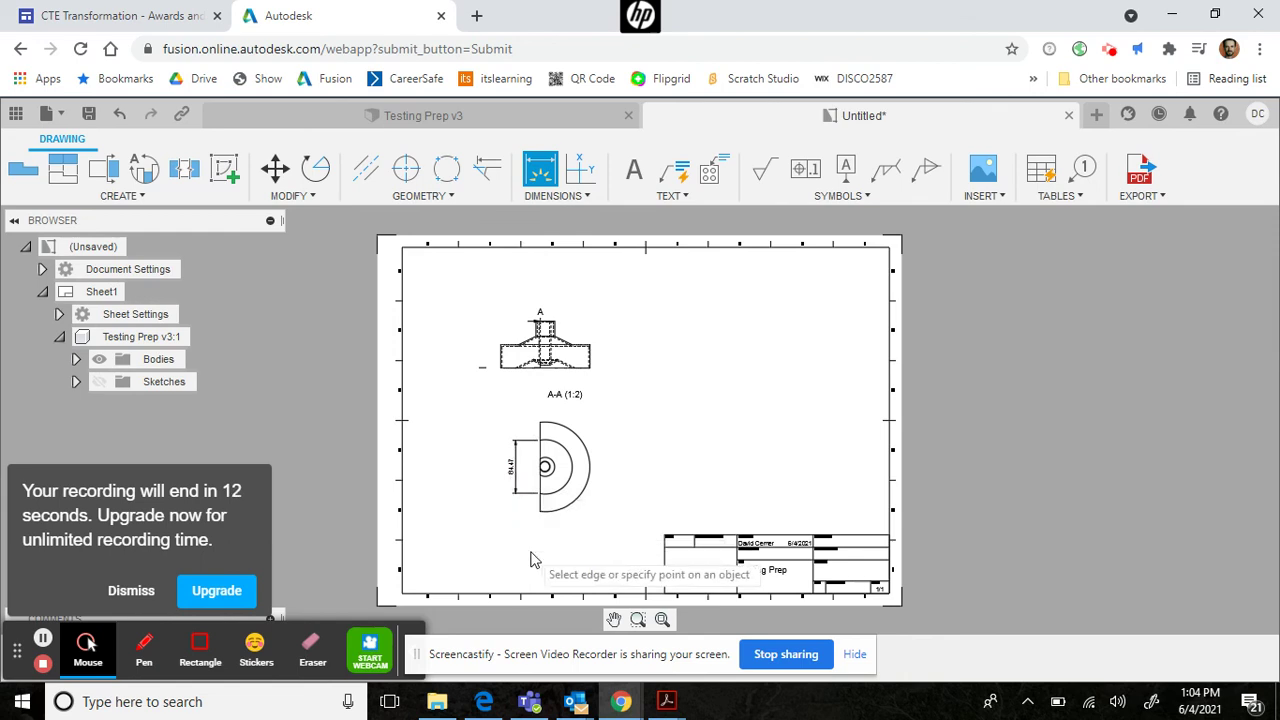